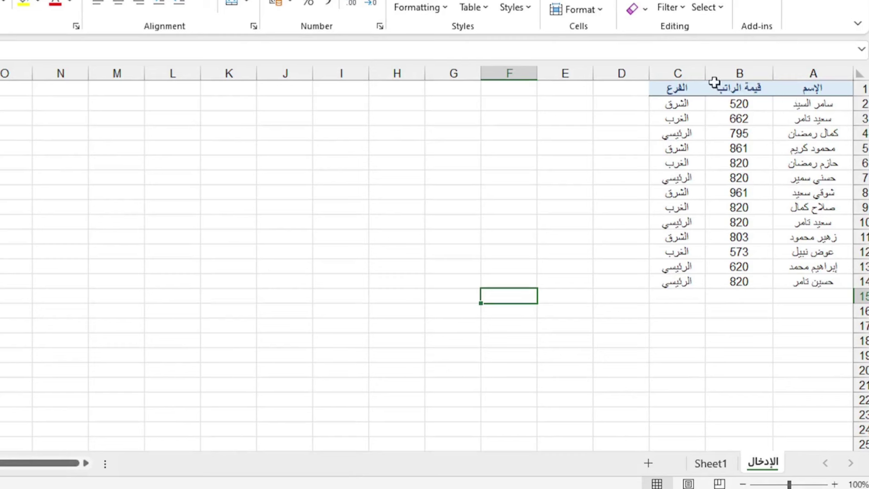
{"action": "left_click", "coordinate": [835, 73]}
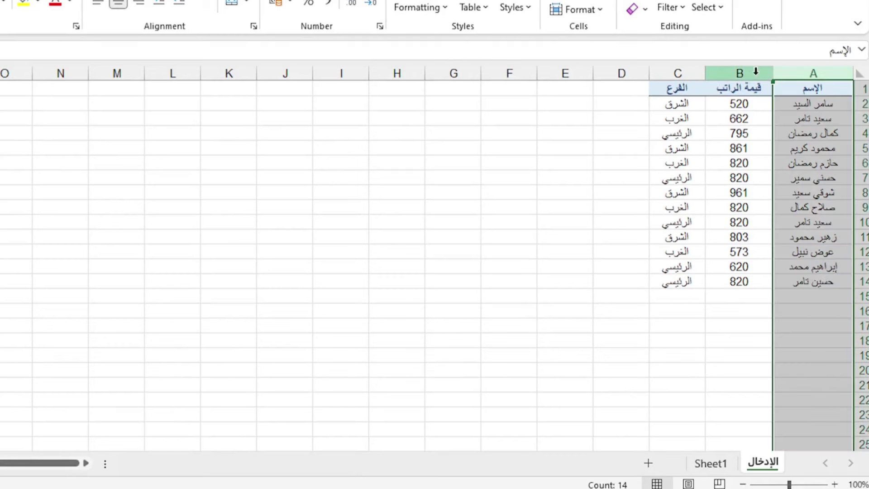
{"action": "left_click", "coordinate": [738, 72]}
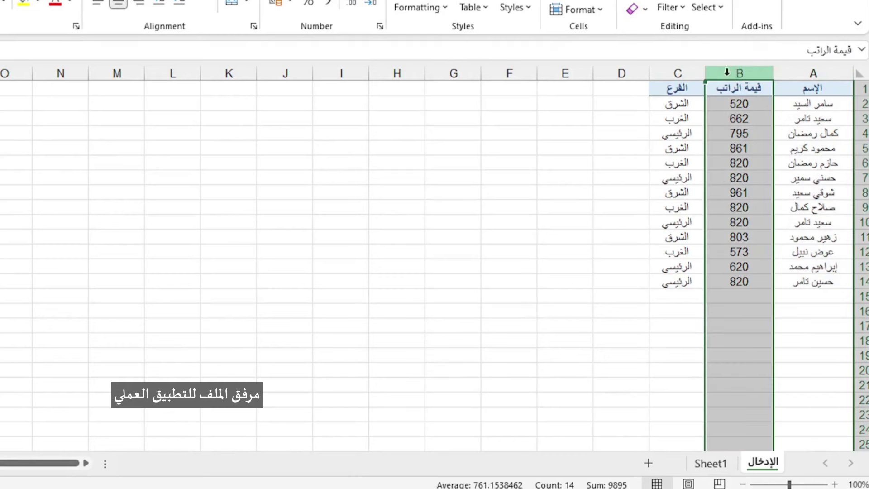
{"action": "left_click", "coordinate": [688, 68]}
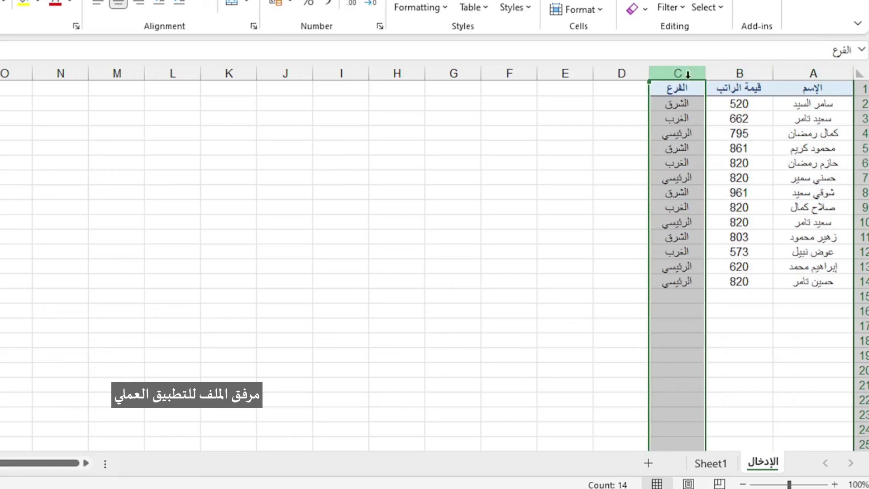
{"action": "left_click", "coordinate": [550, 118]}
Copy the header row A1:C1 to E1:G1 and widen column F slightly to fit its heading.
{"action": "left_click", "coordinate": [822, 90]}
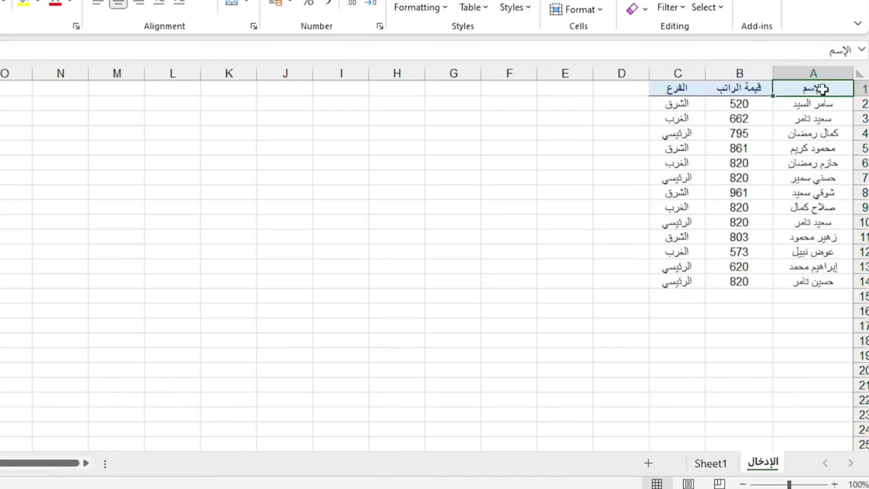
{"action": "left_click_drag", "start_coordinate": [821, 89], "coordinate": [688, 86]}
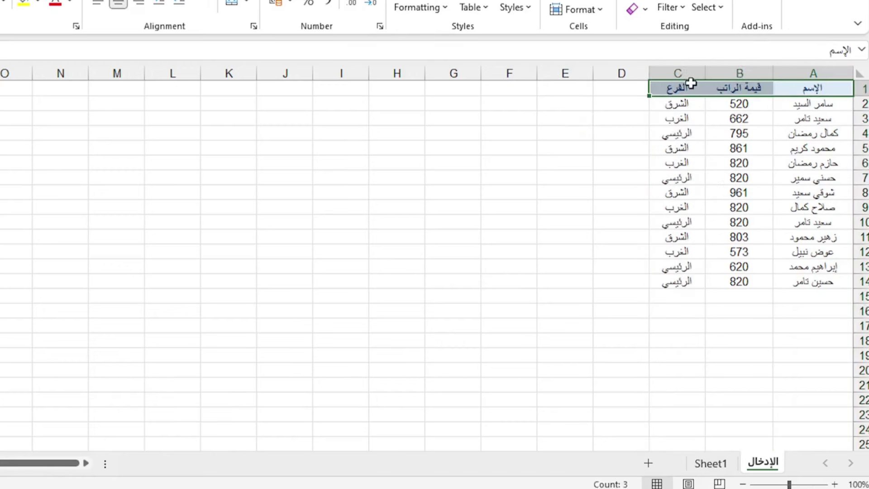
{"action": "right_click", "coordinate": [764, 85]}
{"action": "left_click", "coordinate": [705, 85]}
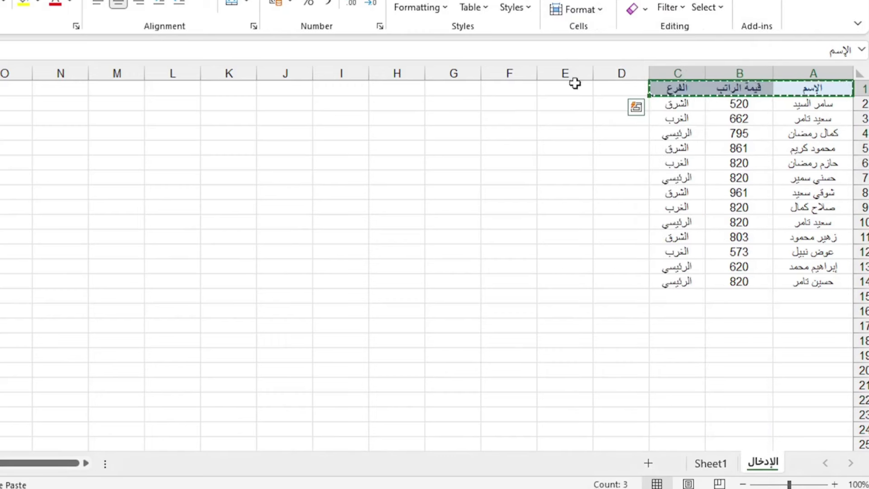
{"action": "right_click", "coordinate": [553, 89]}
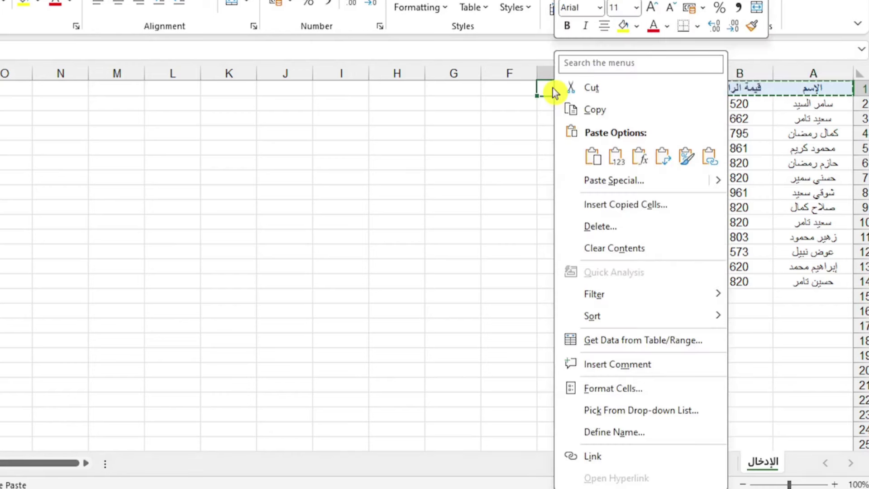
{"action": "left_click", "coordinate": [593, 157]}
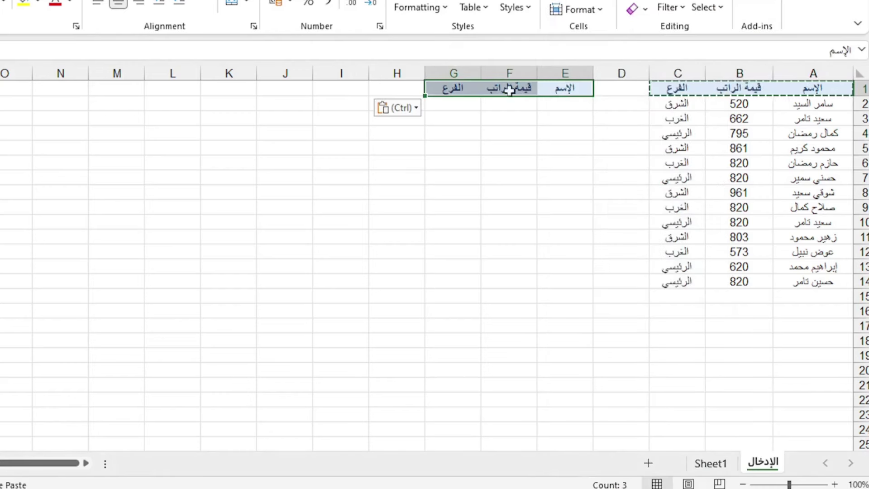
{"action": "left_click_drag", "start_coordinate": [481, 76], "coordinate": [474, 76]}
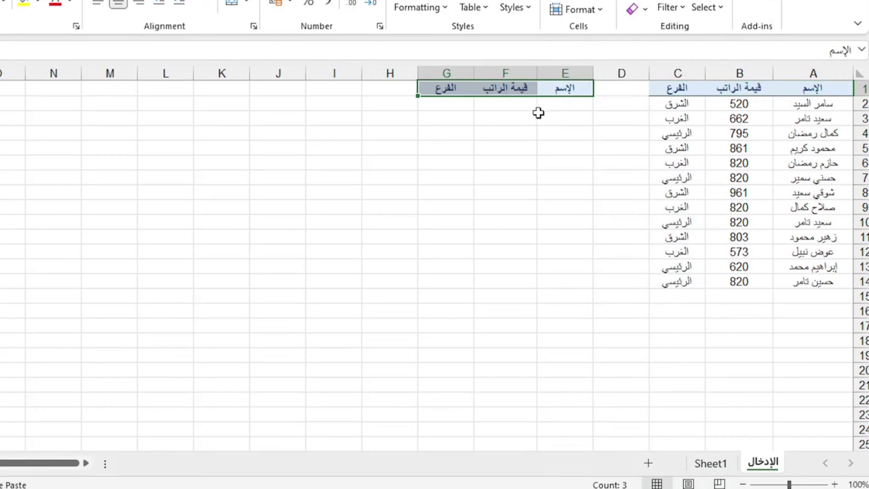
Start a SORT formula in cell E2 and open its function arguments beside the source data.
{"action": "left_click", "coordinate": [561, 103]}
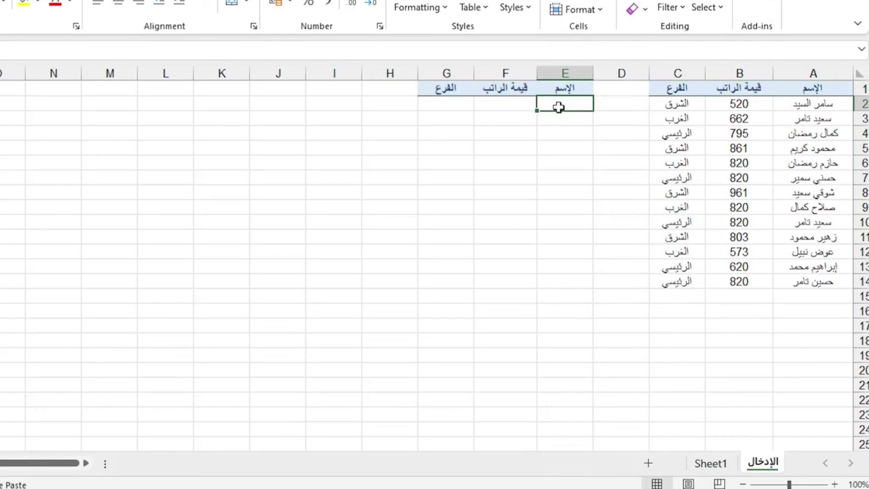
{"action": "type", "text": "="}
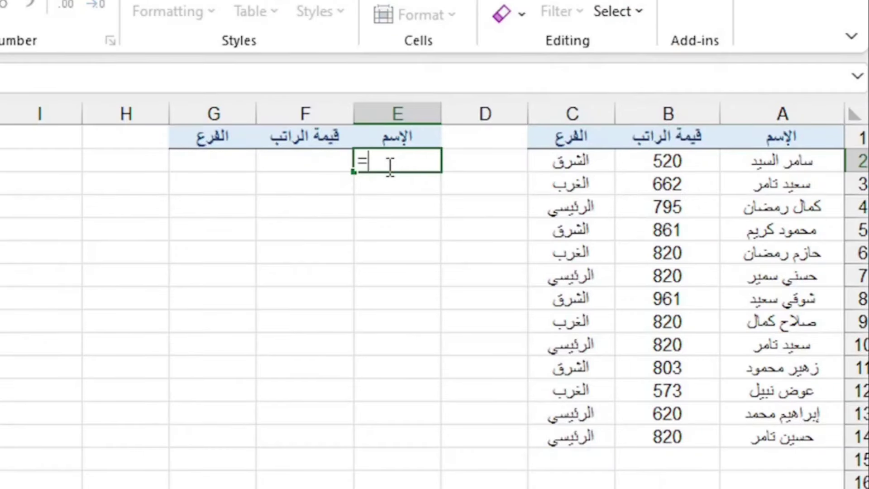
{"action": "type", "text": "sort"}
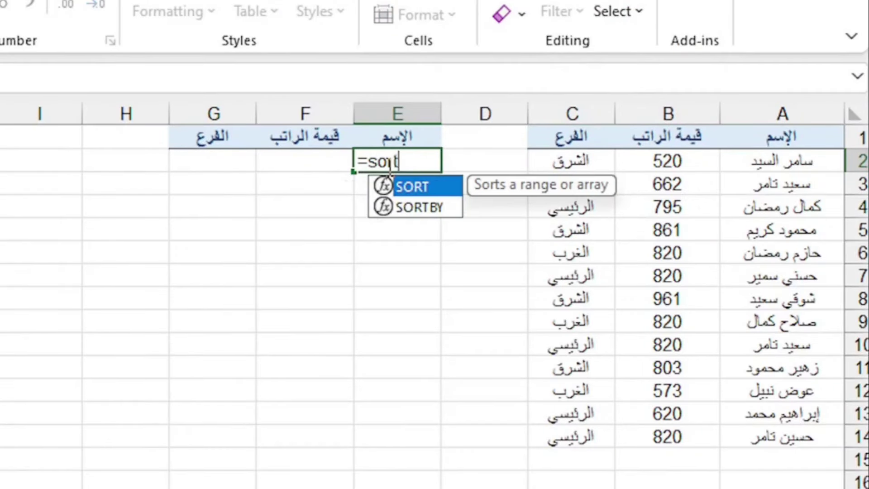
{"action": "left_click", "coordinate": [405, 183]}
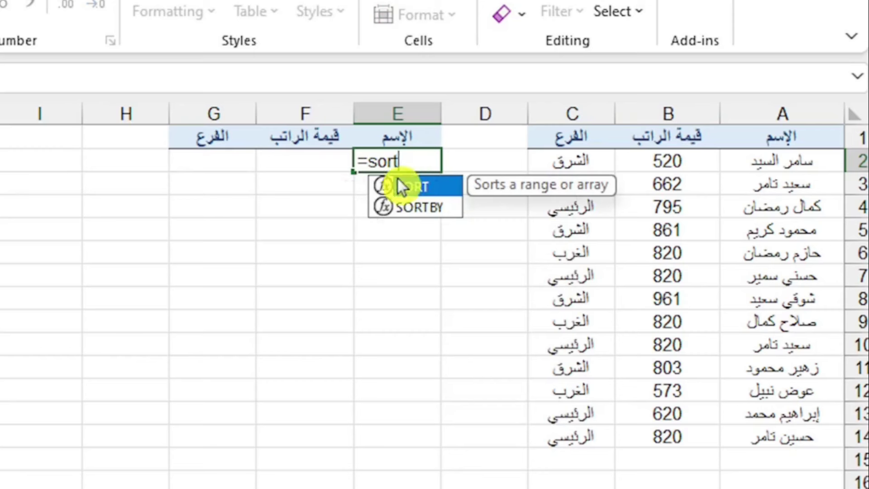
{"action": "double_click", "coordinate": [429, 187]}
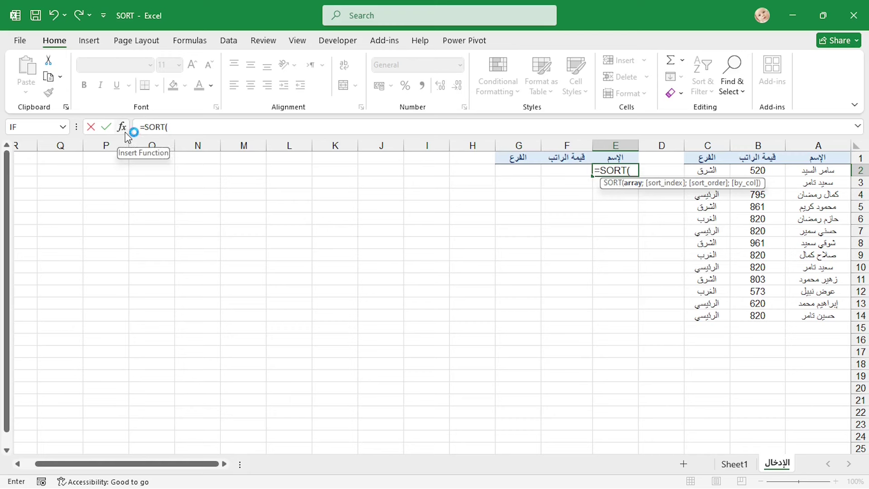
{"action": "left_click", "coordinate": [123, 130]}
{"action": "left_click_drag", "start_coordinate": [253, 217], "coordinate": [450, 208]}
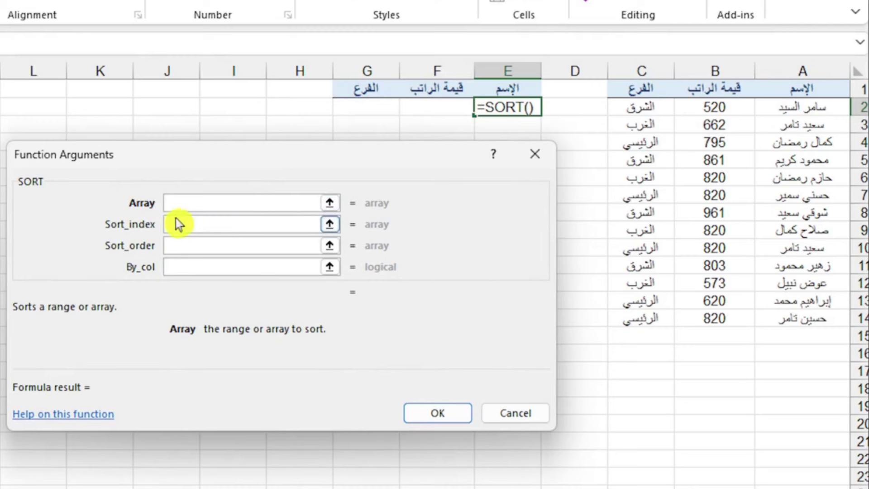
Set the SORT array to A2:C14 and the sort index to 2 for the salary column.
{"action": "left_click", "coordinate": [181, 220]}
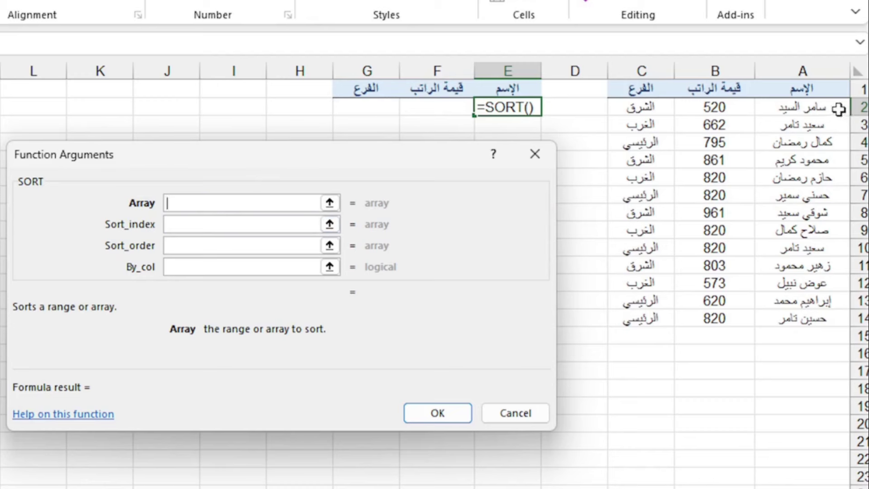
{"action": "left_click_drag", "start_coordinate": [840, 110], "coordinate": [609, 326]}
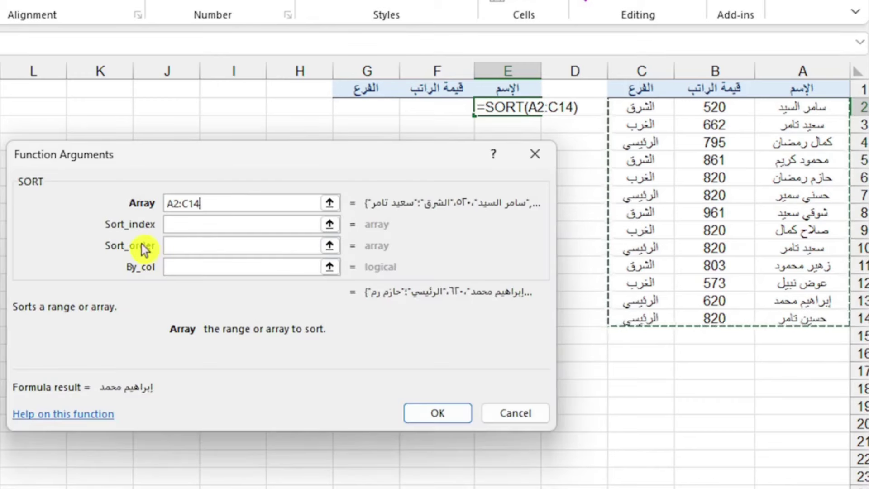
{"action": "left_click", "coordinate": [131, 237]}
{"action": "left_click", "coordinate": [171, 224]}
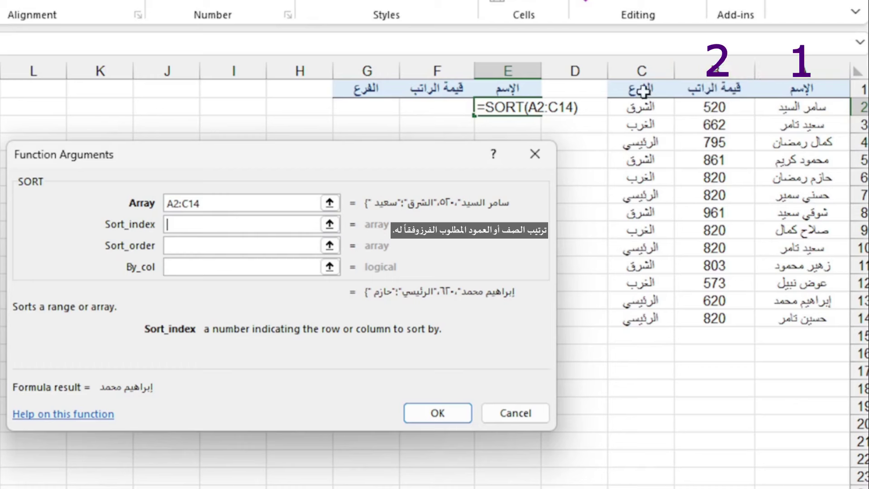
{"action": "left_click", "coordinate": [234, 238]}
{"action": "left_click", "coordinate": [192, 229]}
{"action": "type", "text": "2"}
Set the sort order to -1 for descending and By_col to 0, and confirm the SORT formula.
{"action": "left_click", "coordinate": [186, 246]}
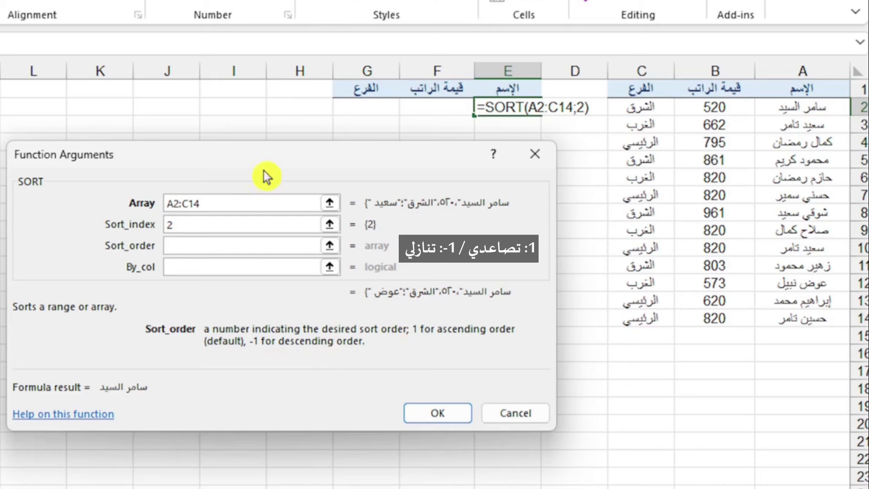
{"action": "type", "text": "-1"}
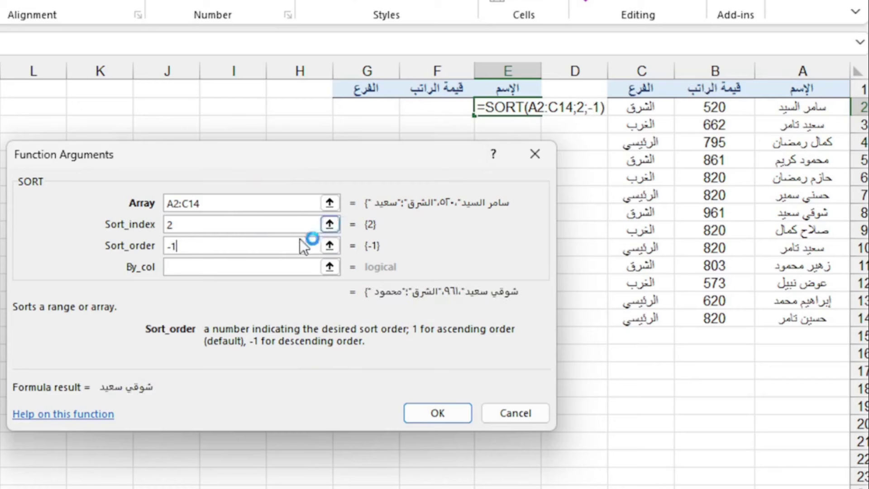
{"action": "left_click", "coordinate": [221, 265]}
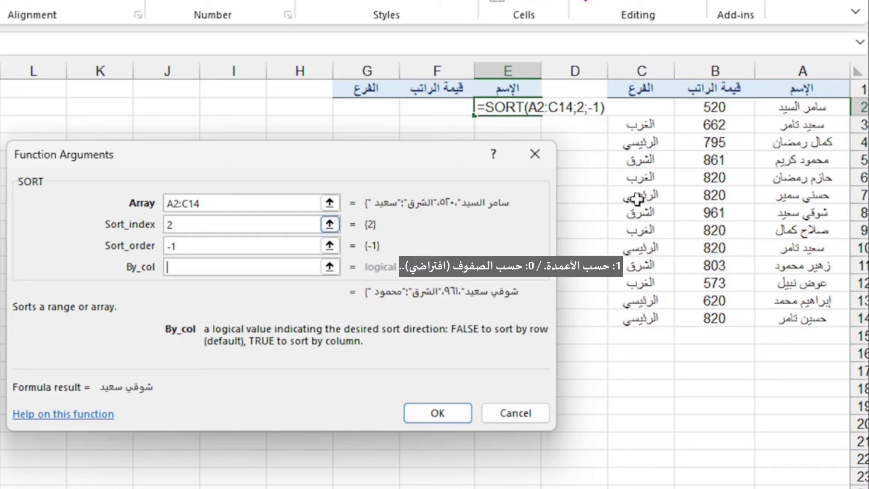
{"action": "left_click", "coordinate": [196, 262]}
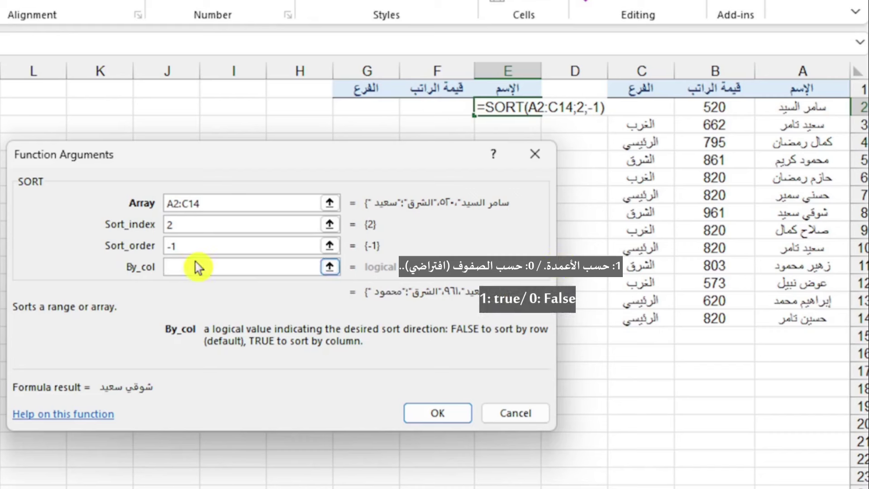
{"action": "type", "text": "0"}
{"action": "left_click", "coordinate": [376, 274]}
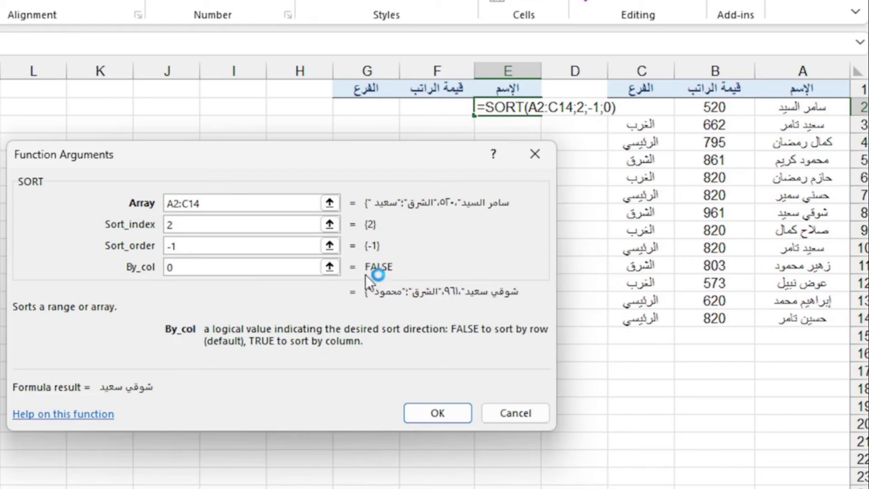
{"action": "left_click", "coordinate": [420, 415]}
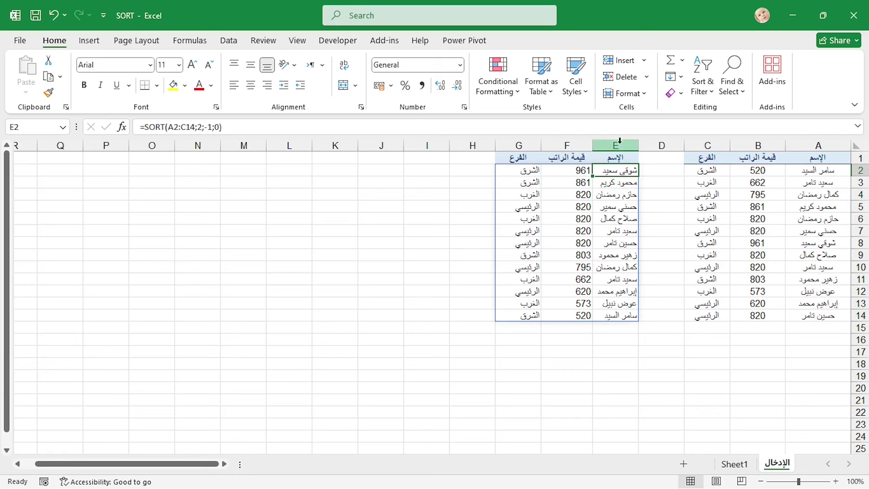
Centre the contents of columns E to G horizontally.
{"action": "left_click", "coordinate": [476, 70]}
{"action": "left_click_drag", "start_coordinate": [588, 143], "coordinate": [520, 142]}
{"action": "left_click", "coordinate": [267, 85]}
{"action": "left_click", "coordinate": [472, 170]}
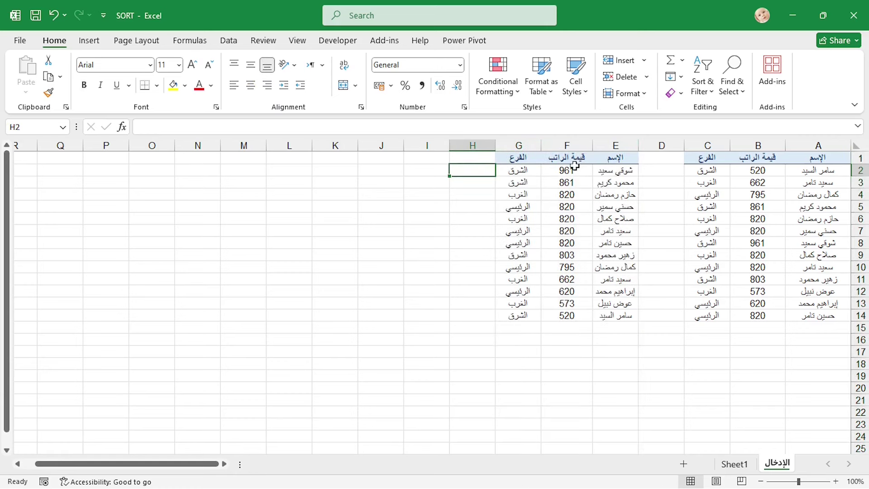
Change the salary in cell B2 of the source table to 1200.
{"action": "left_click_drag", "start_coordinate": [575, 166], "coordinate": [561, 275]}
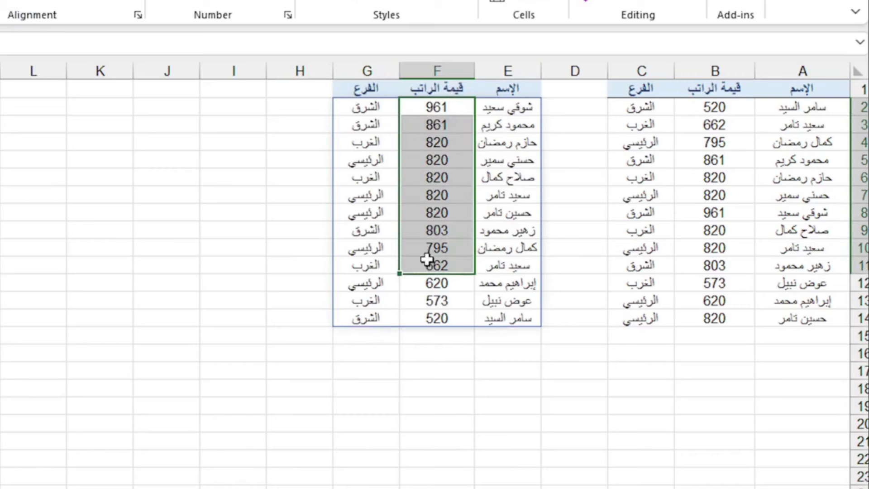
{"action": "left_click", "coordinate": [423, 301]}
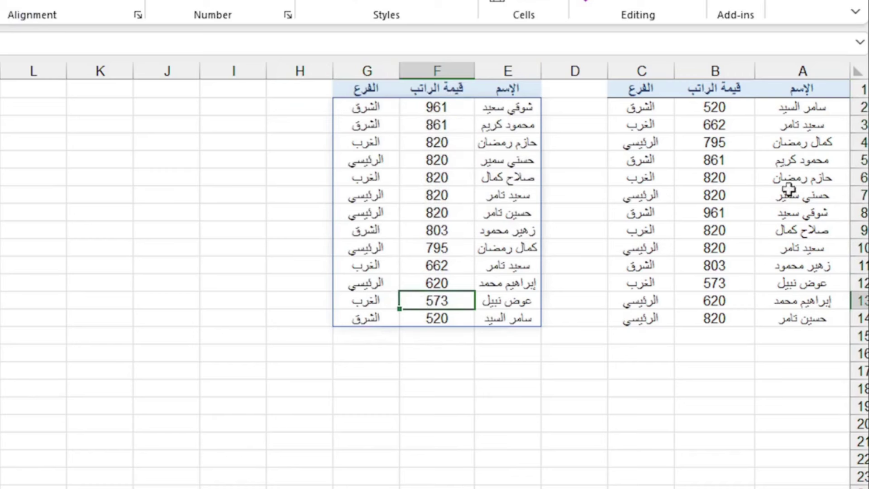
{"action": "left_click", "coordinate": [720, 108]}
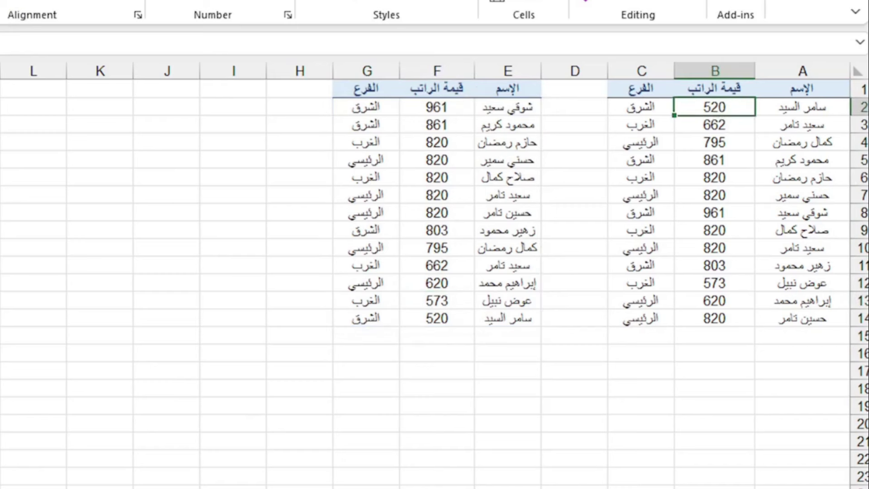
{"action": "type", "text": "120"}
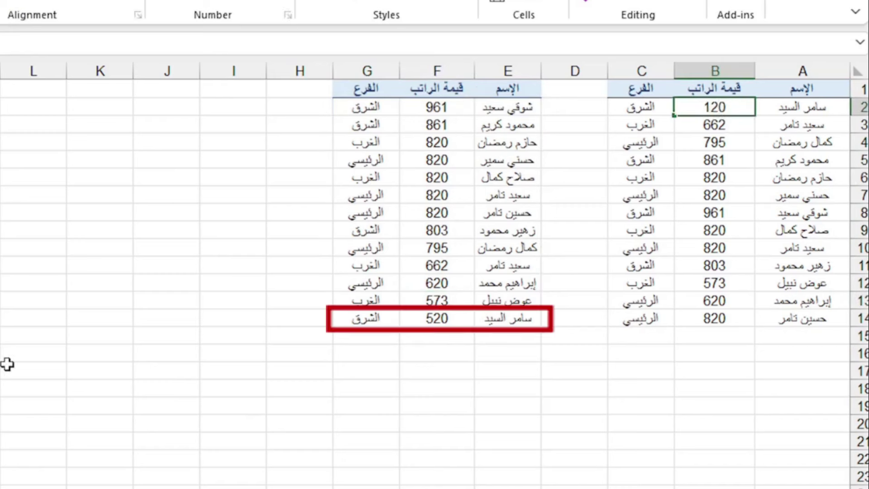
{"action": "type", "text": "0"}
{"action": "key", "text": "Return"}
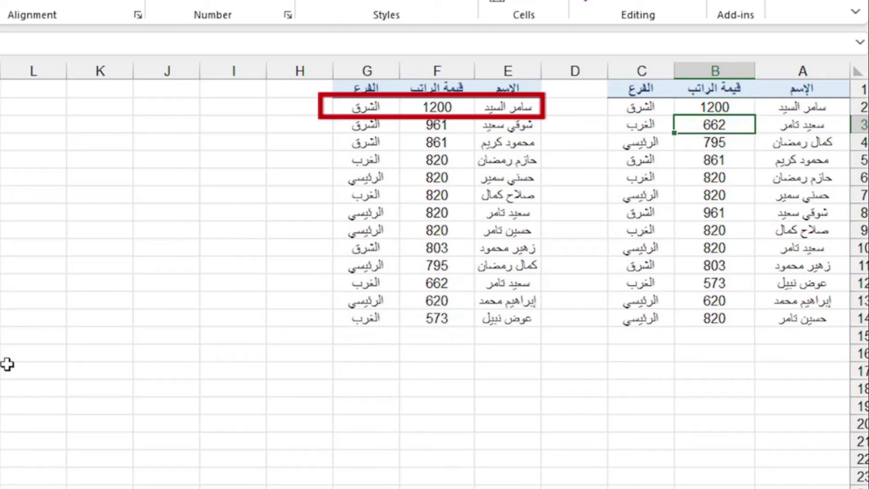
Examine the order of the sorted results, especially the names and branches of the rows sharing the 820 salary.
{"action": "left_click_drag", "start_coordinate": [391, 107], "coordinate": [345, 266]}
{"action": "left_click", "coordinate": [372, 248]}
{"action": "left_click", "coordinate": [527, 106]}
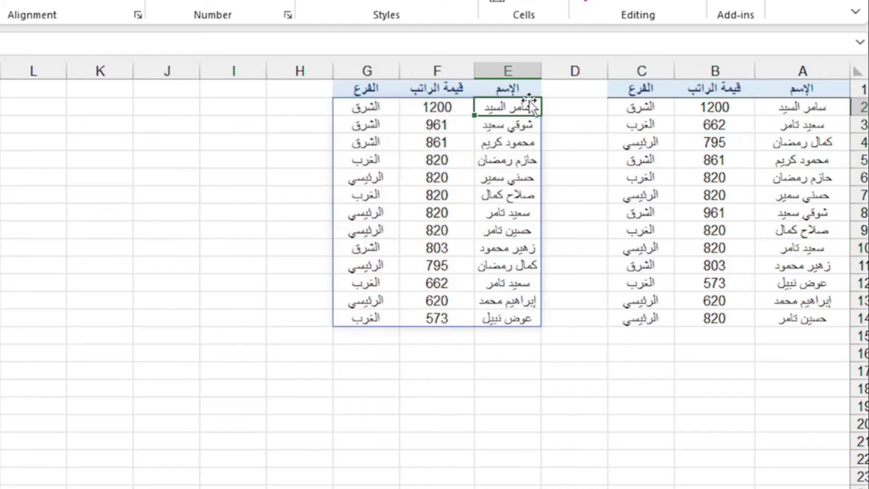
{"action": "left_click", "coordinate": [446, 103]}
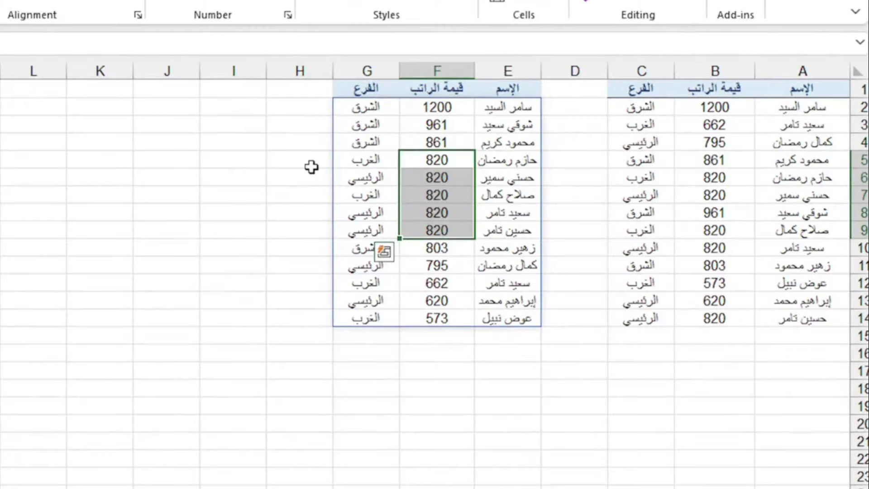
{"action": "left_click", "coordinate": [311, 165]}
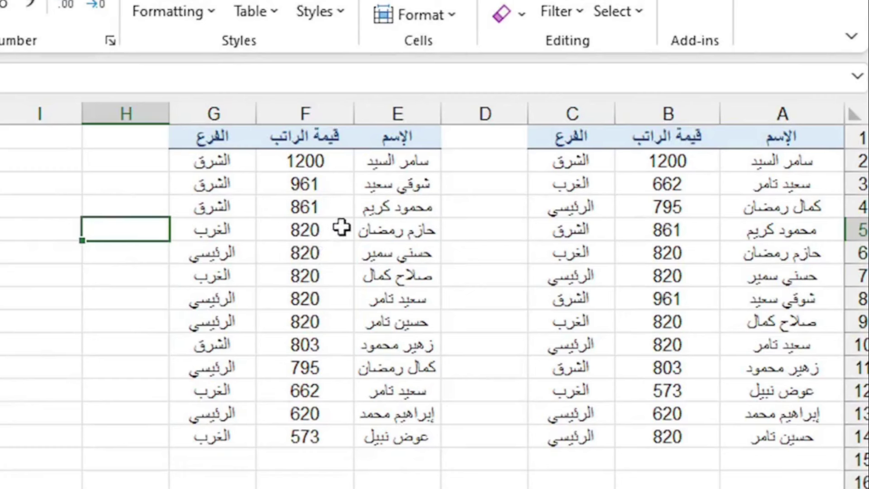
{"action": "left_click_drag", "start_coordinate": [342, 227], "coordinate": [366, 321]}
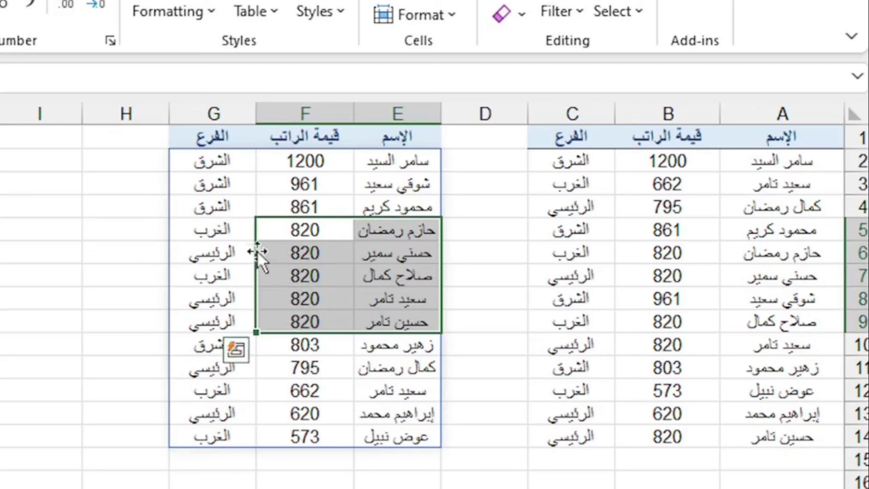
{"action": "left_click", "coordinate": [225, 235]}
{"action": "left_click_drag", "start_coordinate": [225, 240], "coordinate": [223, 317]}
{"action": "left_click_drag", "start_coordinate": [285, 225], "coordinate": [277, 318]}
{"action": "left_click", "coordinate": [216, 225]}
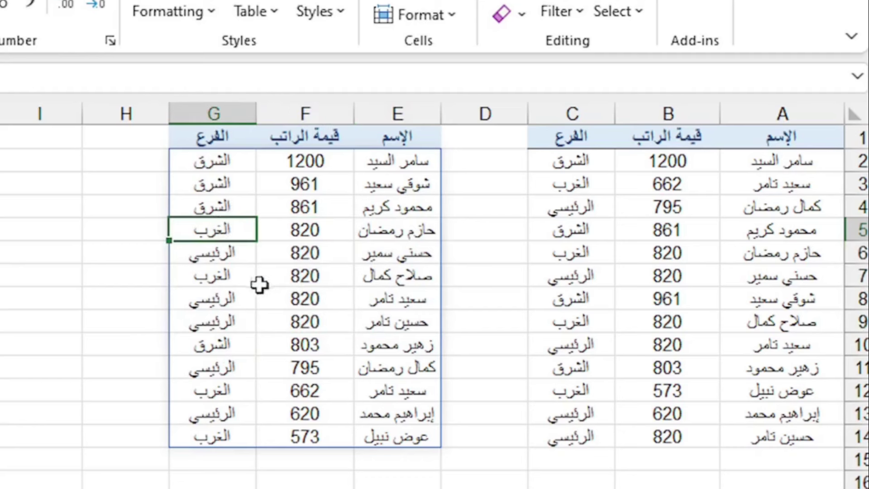
Reopen the arguments of the SORT formula in E2 and start an array constant in Sort_index with 2 as its first value.
{"action": "left_click", "coordinate": [272, 233]}
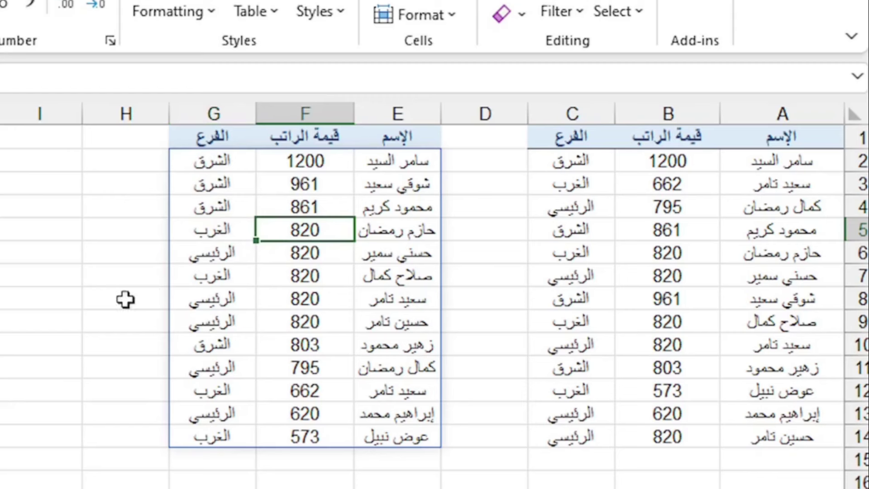
{"action": "left_click", "coordinate": [398, 164]}
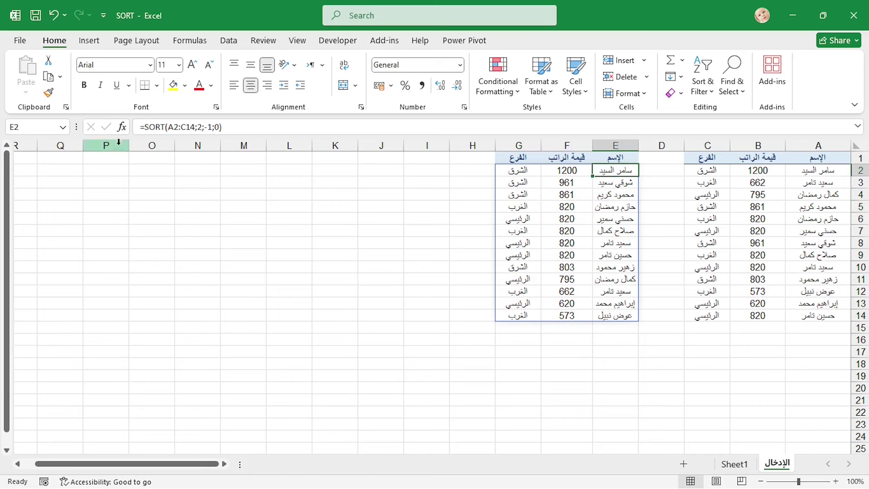
{"action": "left_click", "coordinate": [119, 128]}
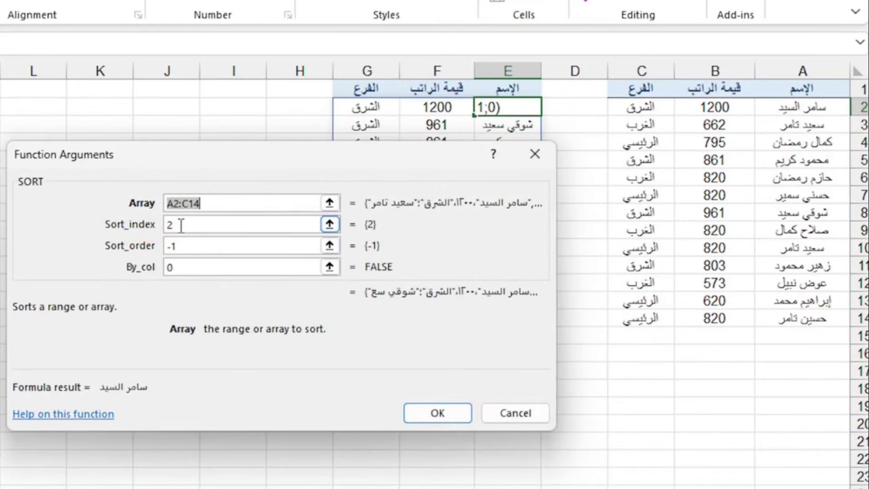
{"action": "left_click", "coordinate": [179, 225]}
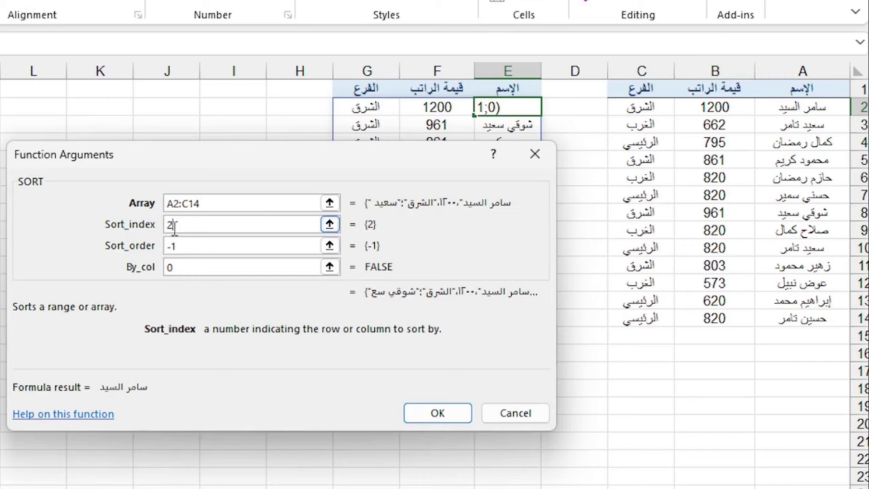
{"action": "key", "text": "Tab"}
{"action": "key", "text": "Tab"}
{"action": "key", "text": "BackSpace"}
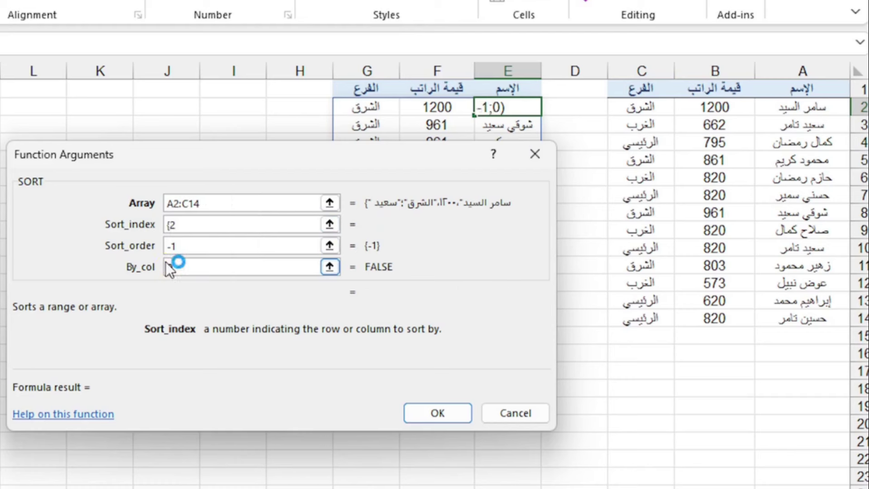
{"action": "key", "text": "shift+bracketleft"}
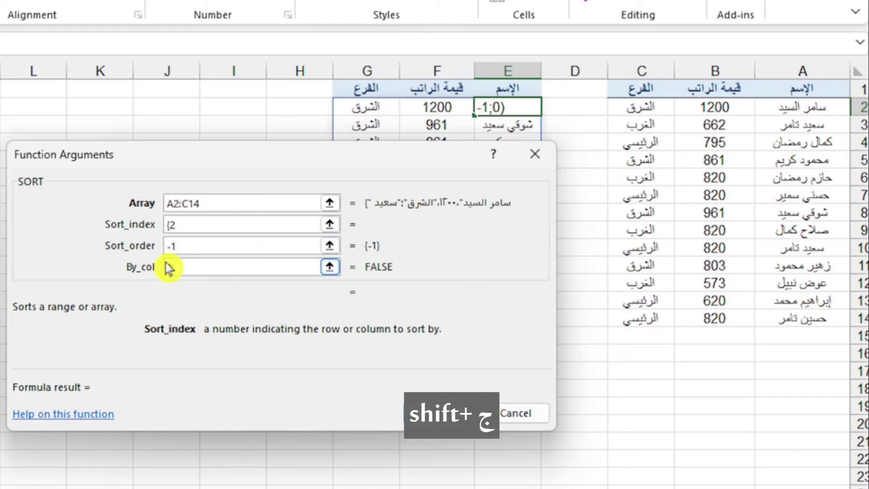
{"action": "key", "text": "Right"}
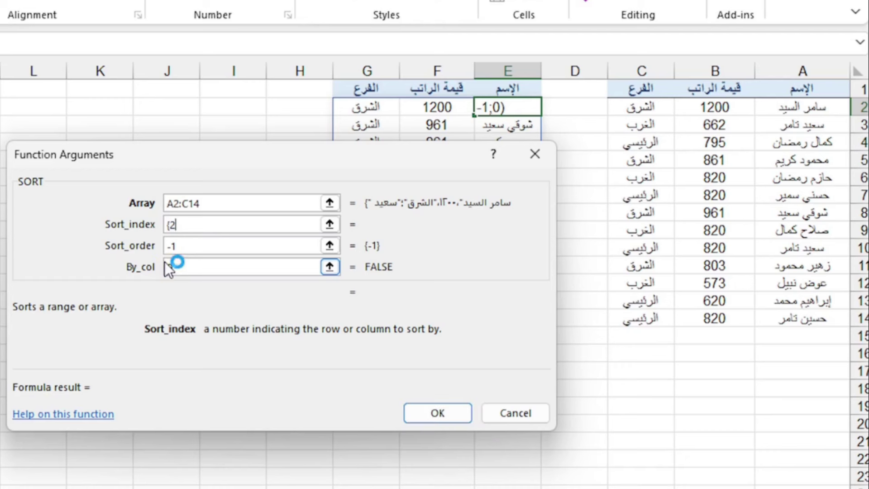
{"action": "left_click", "coordinate": [165, 262]}
{"action": "type", "text": "0"}
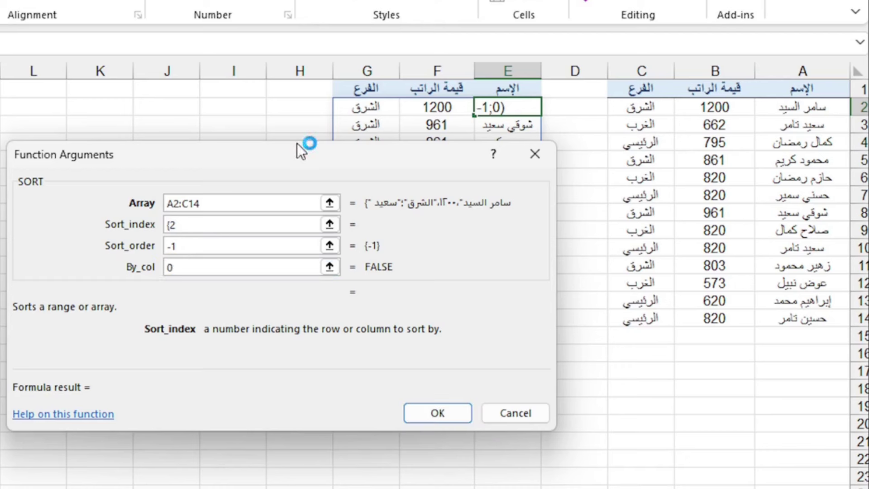
Complete Sort_index as {2;3}, confirm the SORT formula and check the branch order of the rows sharing the 820 salary.
{"action": "type", "text": ";"}
{"action": "left_click_drag", "start_coordinate": [341, 153], "coordinate": [305, 227]}
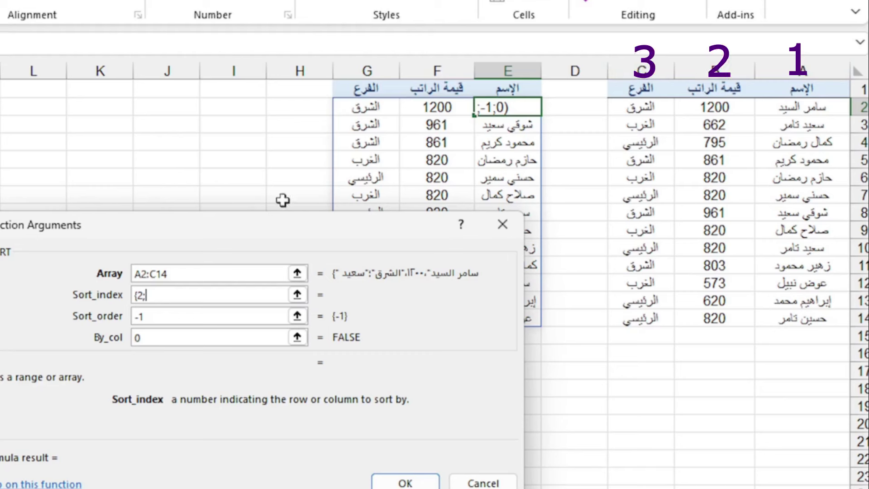
{"action": "type", "text": "3"}
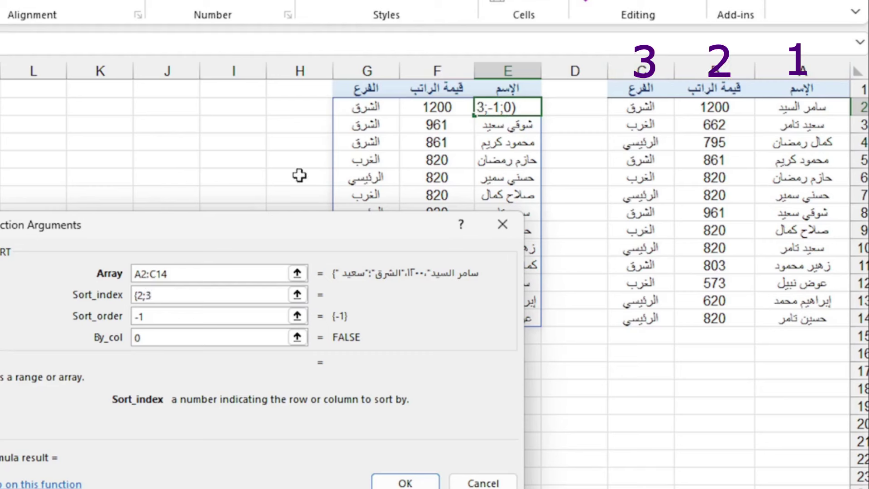
{"action": "type", "text": "}"}
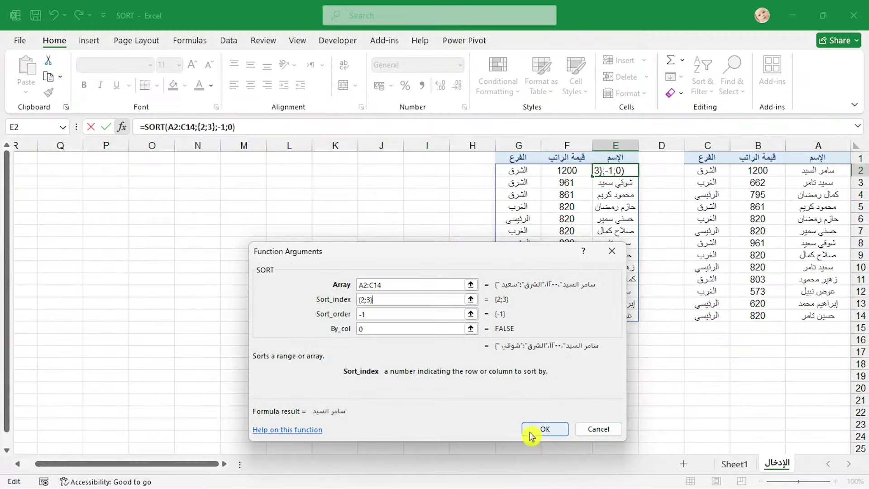
{"action": "left_click", "coordinate": [384, 481]}
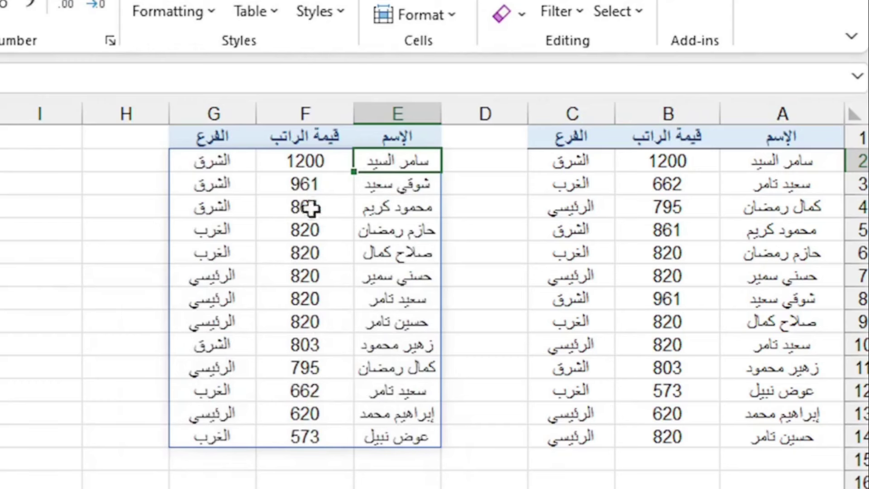
{"action": "left_click_drag", "start_coordinate": [300, 229], "coordinate": [288, 316]}
{"action": "left_click_drag", "start_coordinate": [226, 232], "coordinate": [202, 317]}
{"action": "left_click", "coordinate": [208, 226]}
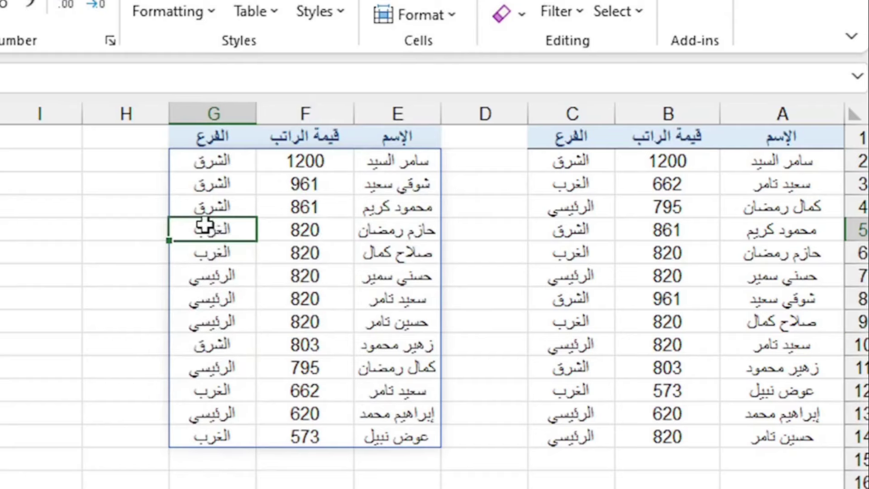
{"action": "left_click", "coordinate": [301, 224]}
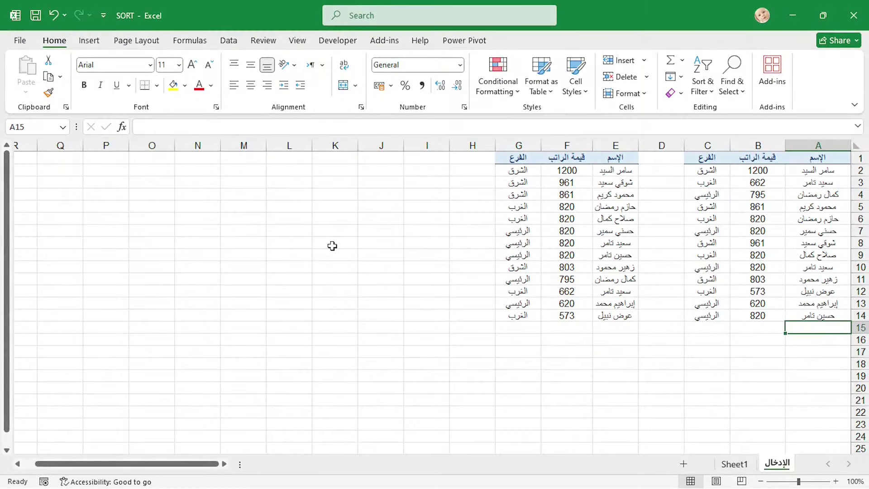
Add an employee in row 15 below the source data, entering a name, salary 800 and branch الرئيسي.
{"action": "type", "text": "tamer"}
{"action": "key", "text": "Tab"}
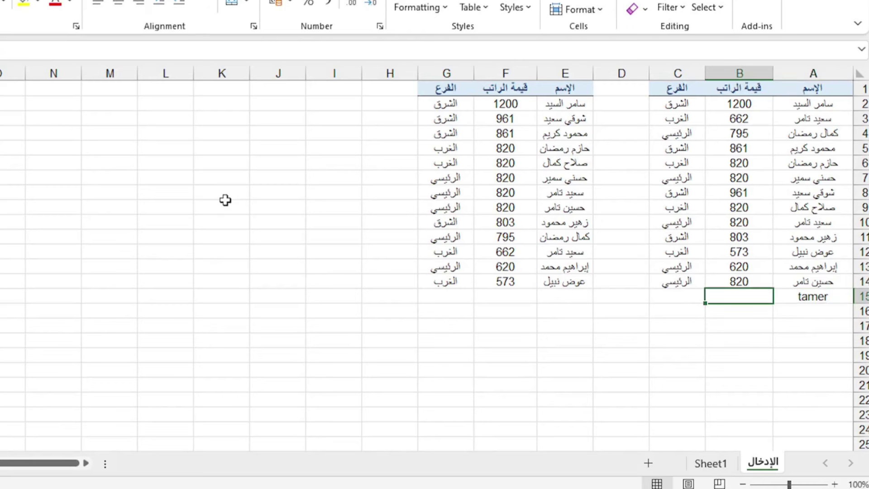
{"action": "key", "text": "F2"}
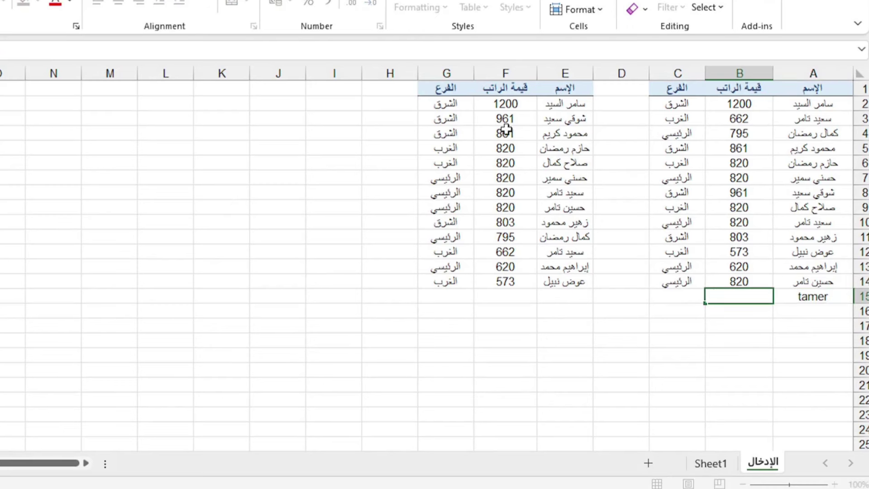
{"action": "type", "text": "800"}
{"action": "key", "text": "Tab"}
{"action": "type", "text": "الرئيسي"}
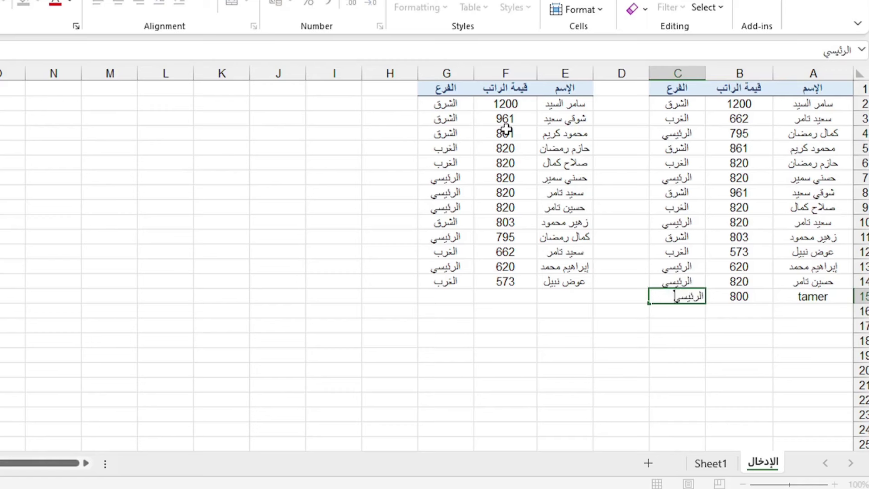
{"action": "key", "text": "Return"}
Clear the added employee's entry from A15:C15.
{"action": "left_click_drag", "start_coordinate": [833, 298], "coordinate": [777, 298]}
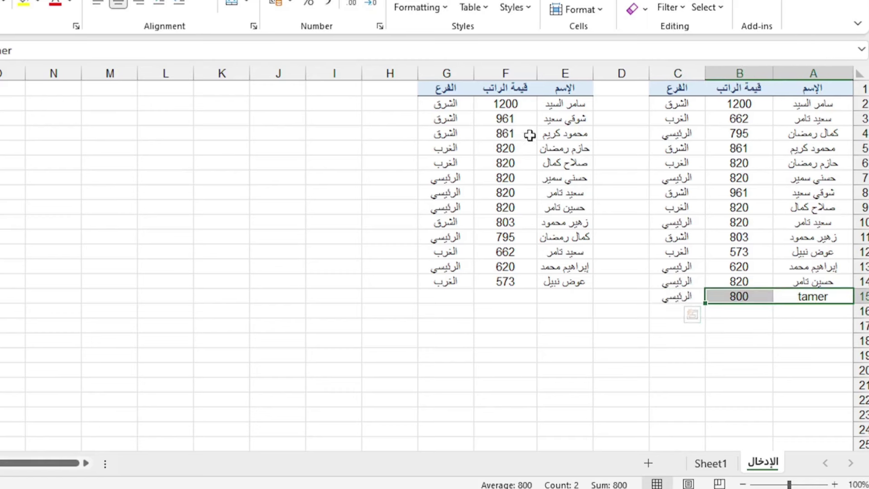
{"action": "left_click", "coordinate": [551, 115]}
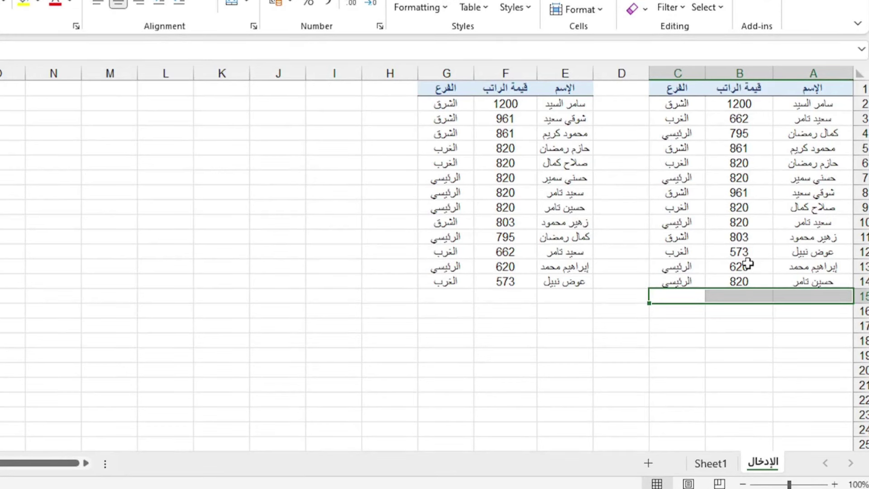
{"action": "key", "text": "Down"}
{"action": "key", "text": "Down"}
{"action": "key", "text": "Left"}
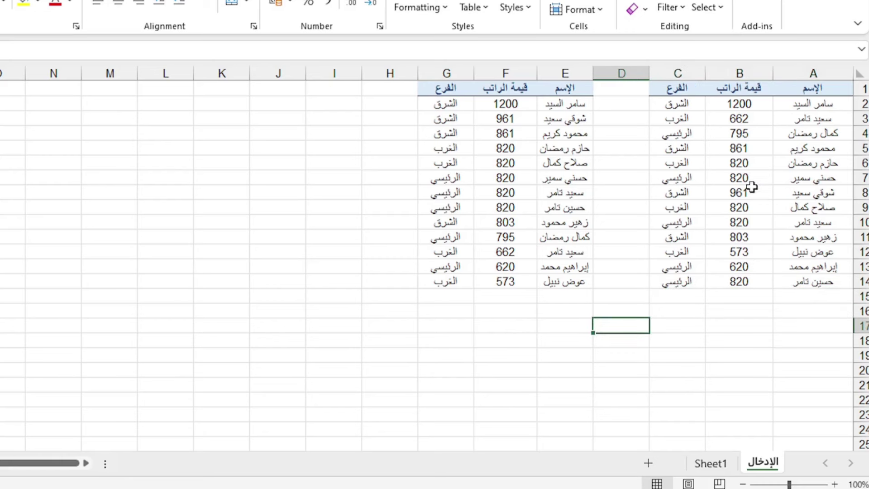
Convert the source range A1:C14 into an Excel table with headers.
{"action": "left_click", "coordinate": [761, 164]}
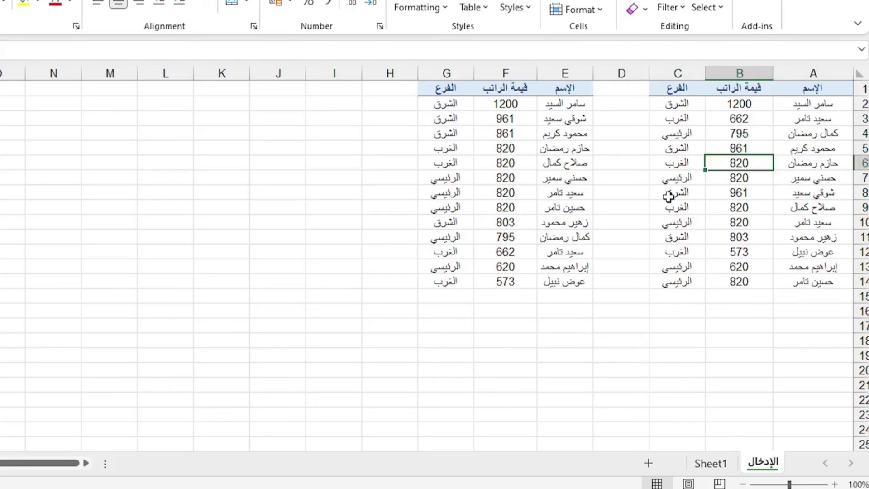
{"action": "key", "text": "ctrl+t"}
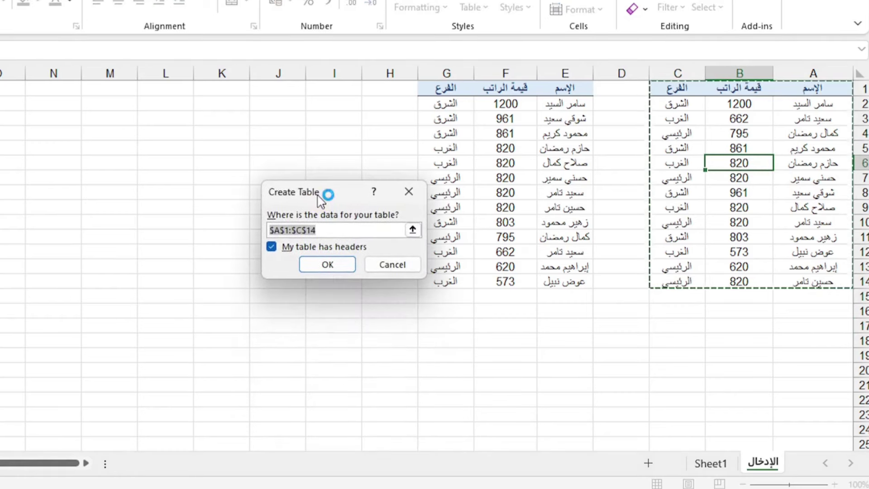
{"action": "left_click", "coordinate": [328, 264]}
{"action": "left_click", "coordinate": [344, 263]}
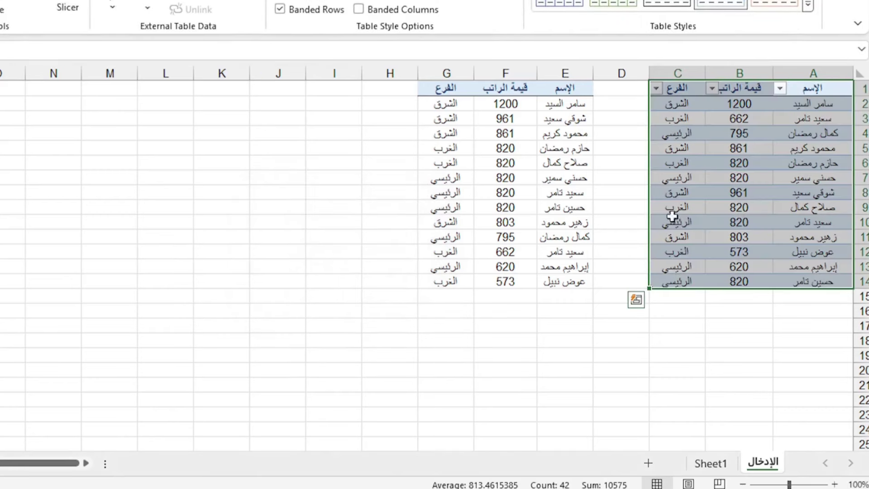
{"action": "left_click", "coordinate": [720, 164]}
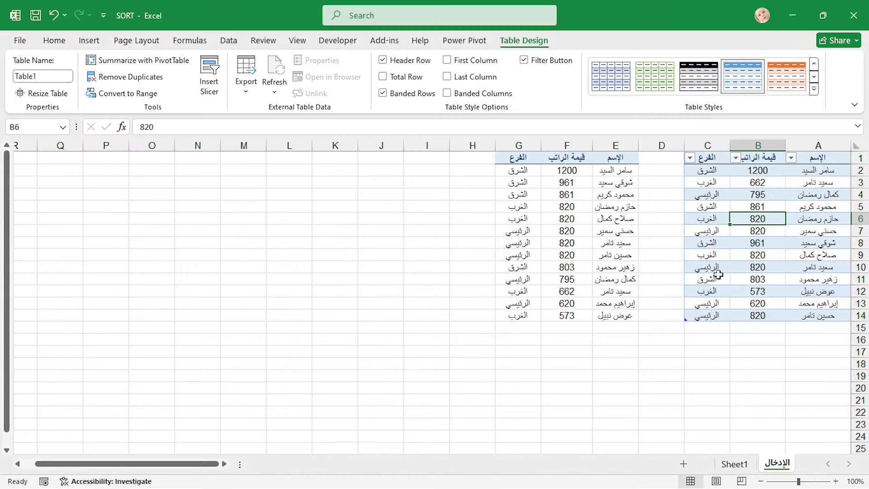
Replace the Array argument of the SORT formula in E2 with Table1 and confirm the formula.
{"action": "left_click", "coordinate": [617, 171]}
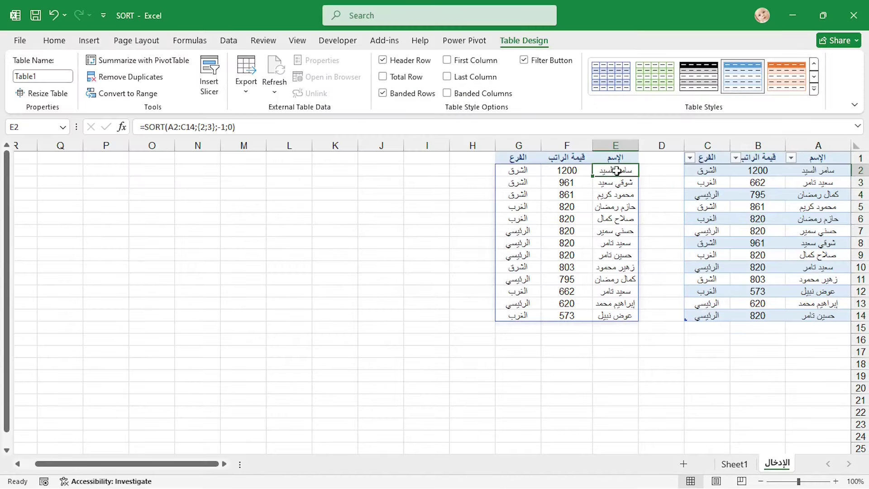
{"action": "left_click", "coordinate": [122, 128]}
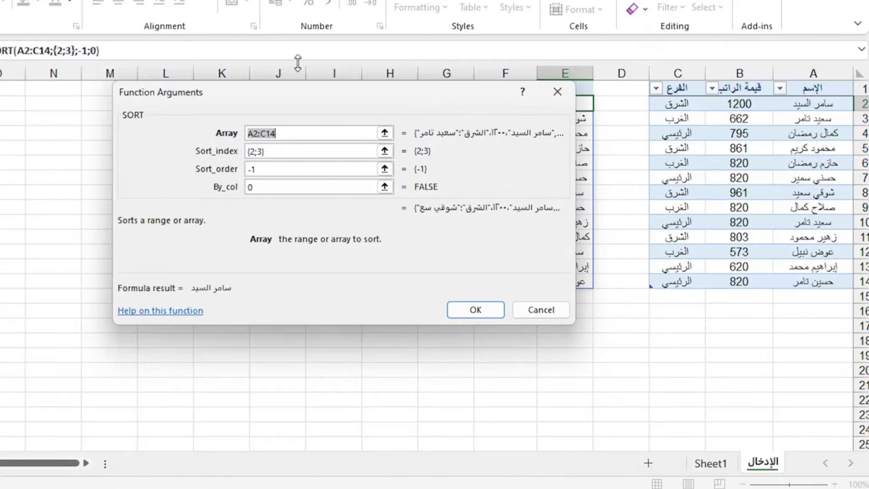
{"action": "left_click_drag", "start_coordinate": [397, 167], "coordinate": [358, 181]}
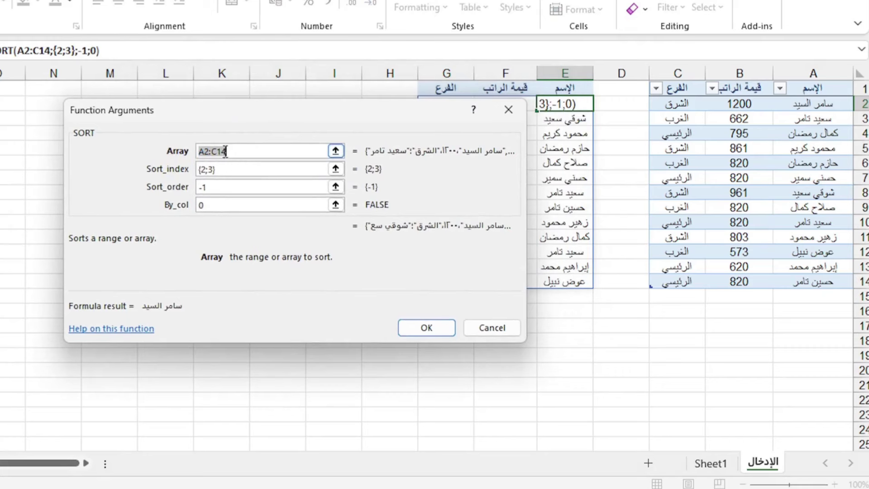
{"action": "key", "text": "BackSpace"}
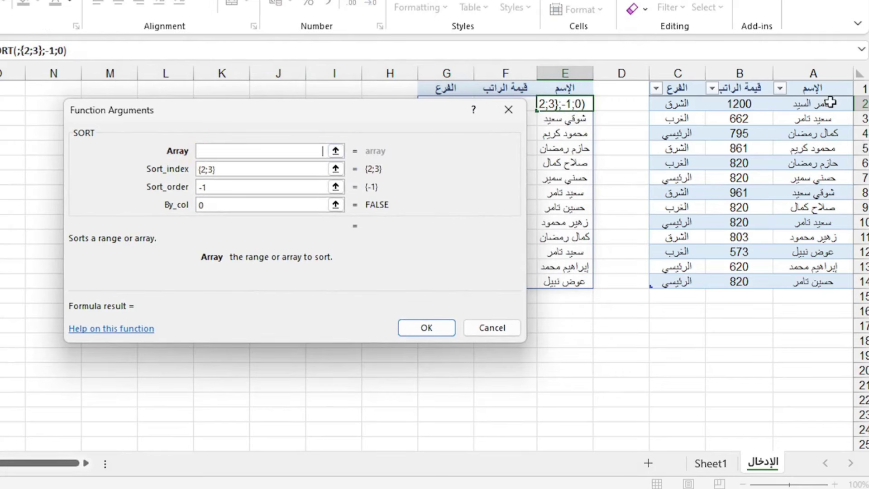
{"action": "left_click_drag", "start_coordinate": [831, 104], "coordinate": [653, 282]}
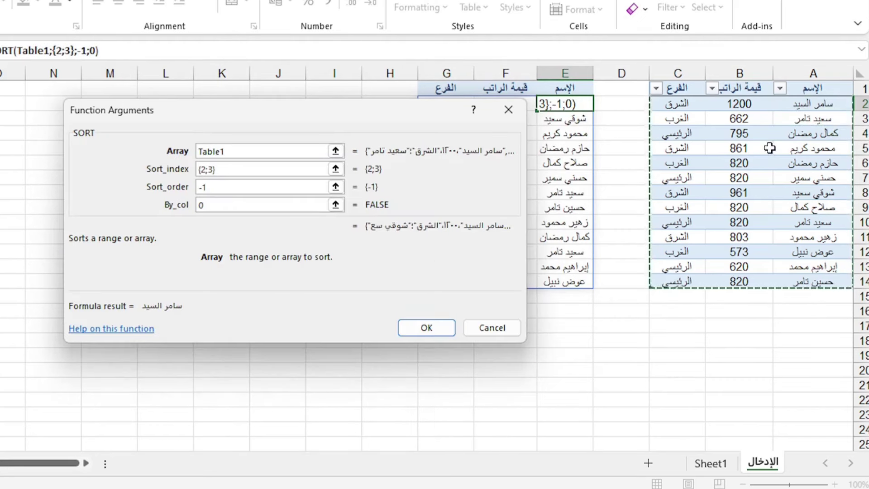
{"action": "left_click", "coordinate": [429, 328]}
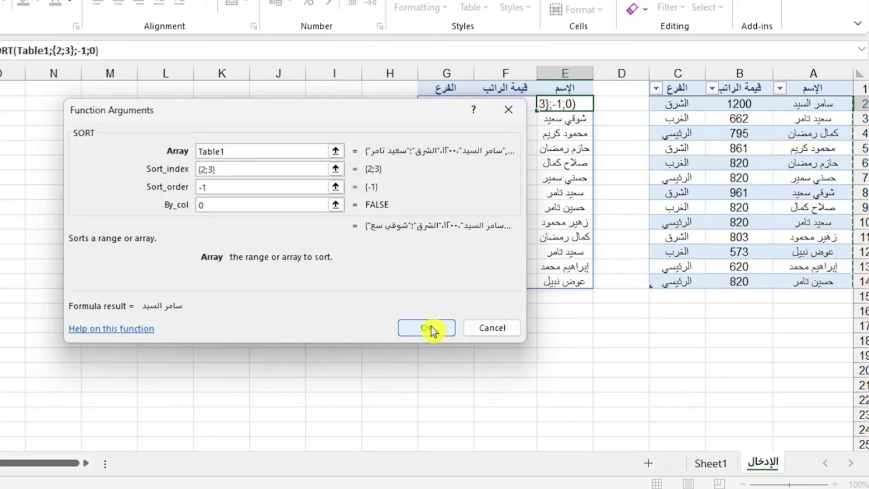
Add an employee in row 15 directly below the table, entering a name, salary 950 and branch الرئيسي.
{"action": "left_click", "coordinate": [802, 296]}
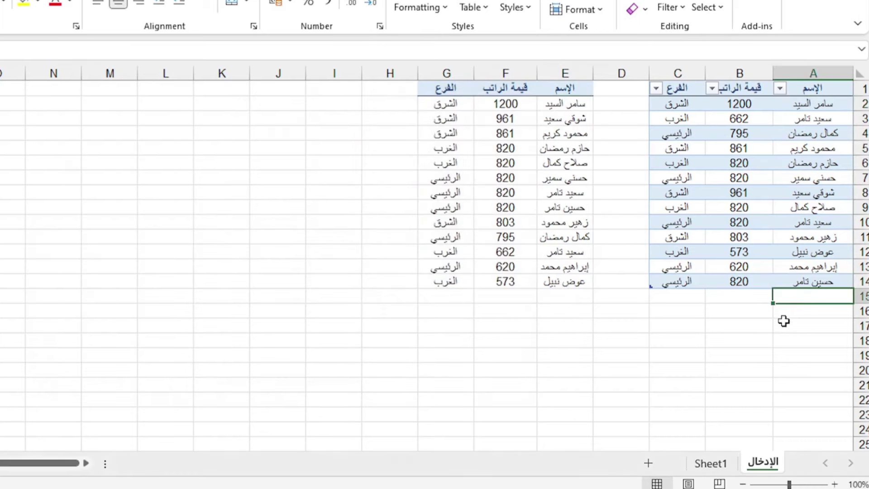
{"action": "type", "text": "tamer"}
{"action": "key", "text": "Tab"}
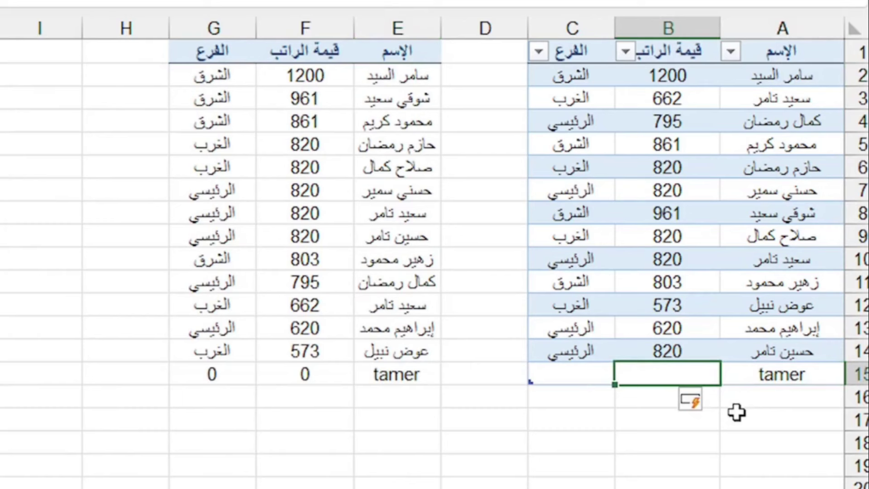
{"action": "type", "text": "950"}
{"action": "key", "text": "Tab"}
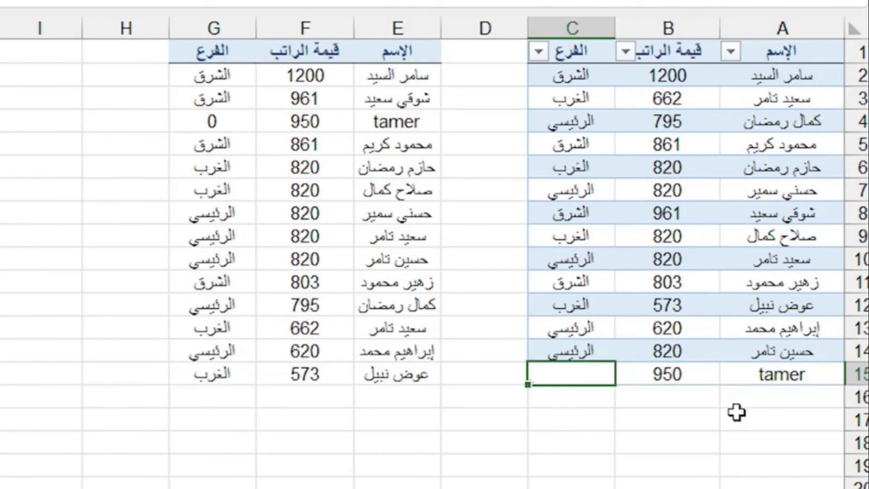
{"action": "type", "text": "الر"}
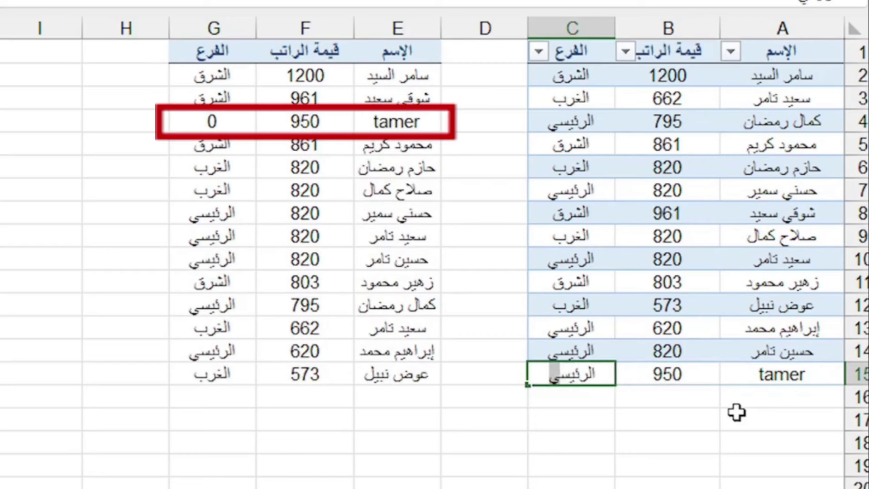
{"action": "type", "text": "ئيس"}
{"action": "key", "text": "Return"}
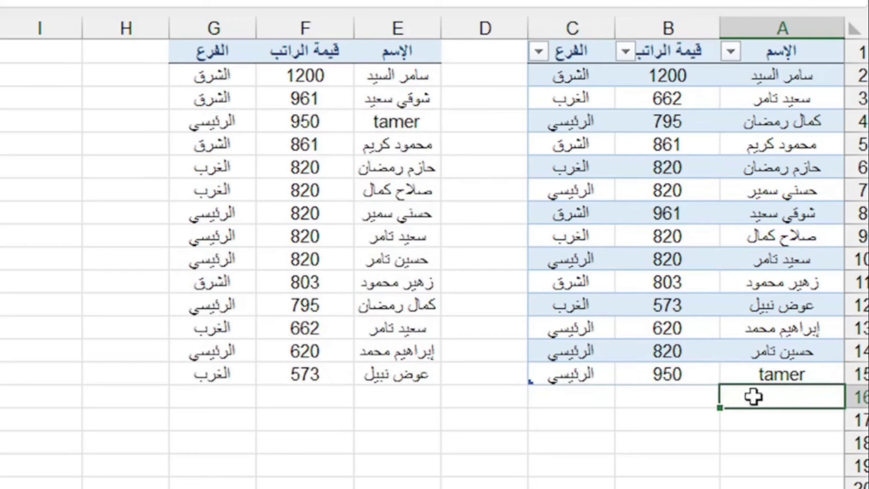
Add an employee in row 16 directly below the table, entering a name, salary 820 and branch الغرب.
{"action": "type", "text": "ahmed"}
{"action": "key", "text": "Tab"}
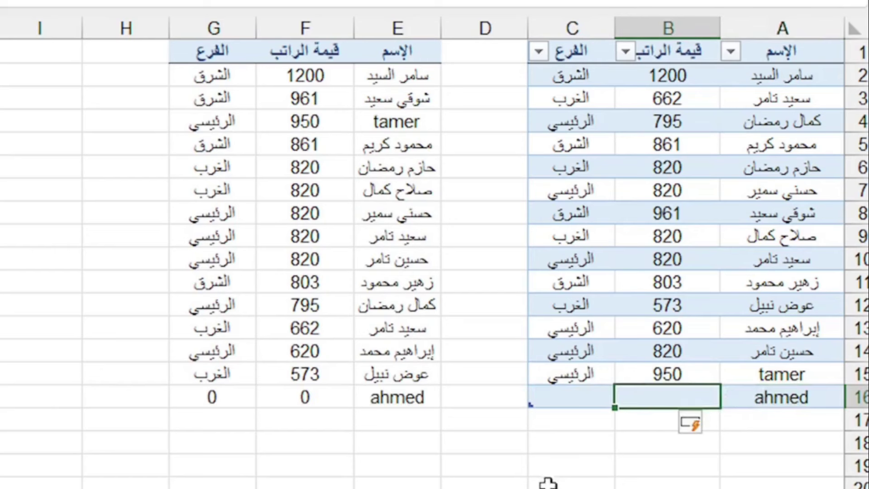
{"action": "type", "text": "820"}
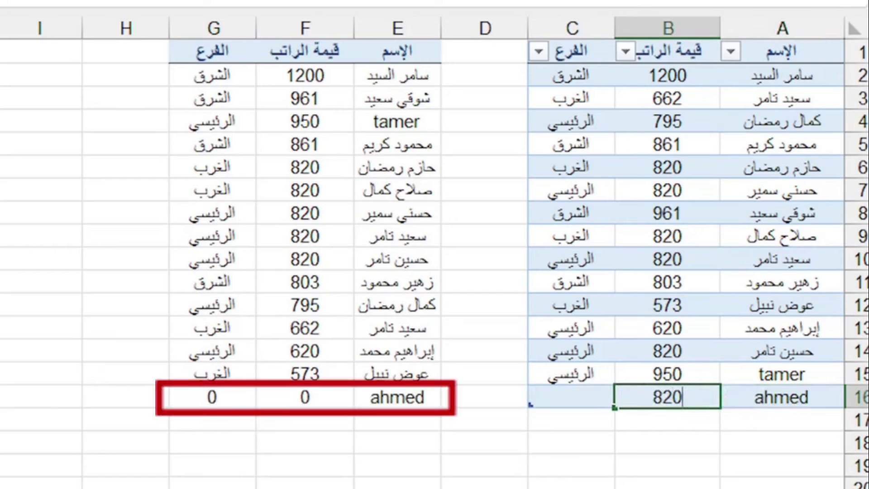
{"action": "key", "text": "Tab"}
{"action": "type", "text": "الغرب"}
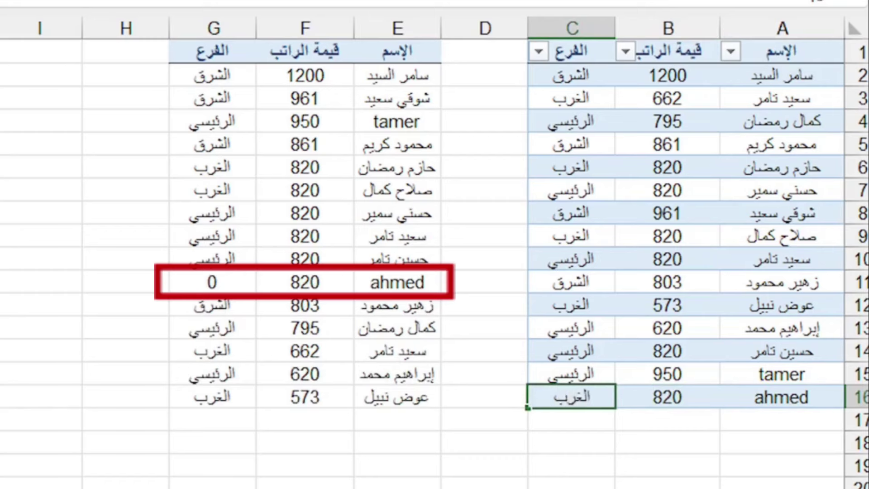
{"action": "key", "text": "Return"}
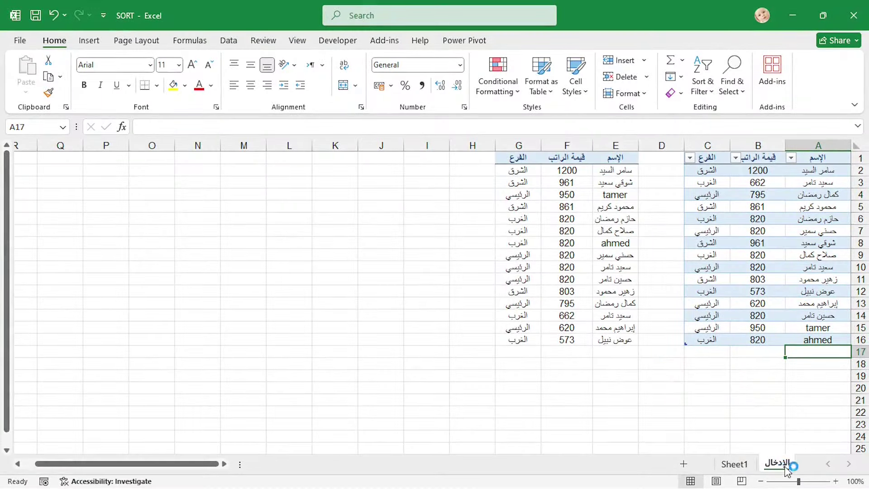
{"action": "left_click", "coordinate": [795, 195]}
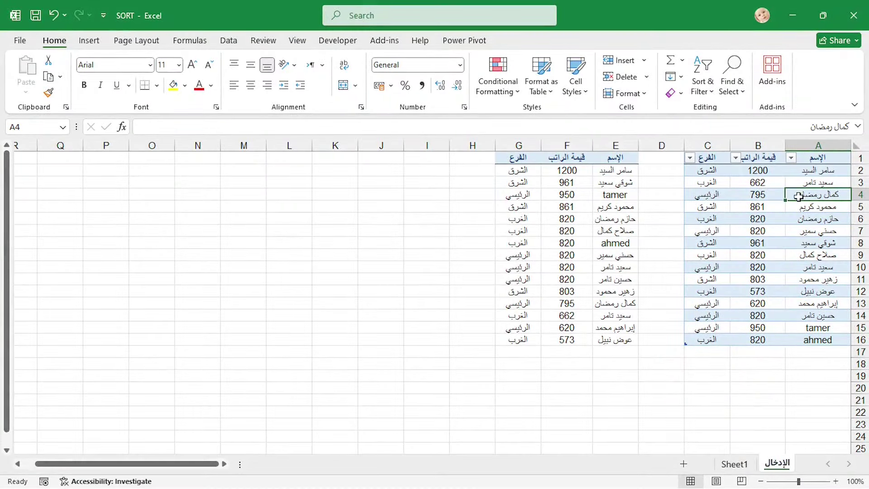
{"action": "left_click_drag", "start_coordinate": [604, 143], "coordinate": [517, 145]}
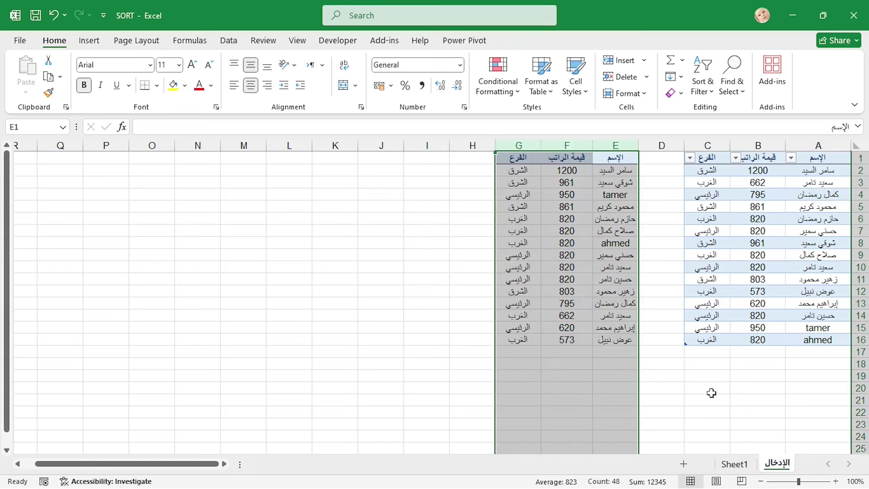
{"action": "left_click", "coordinate": [645, 327]}
{"action": "key", "text": "ctrl+z"}
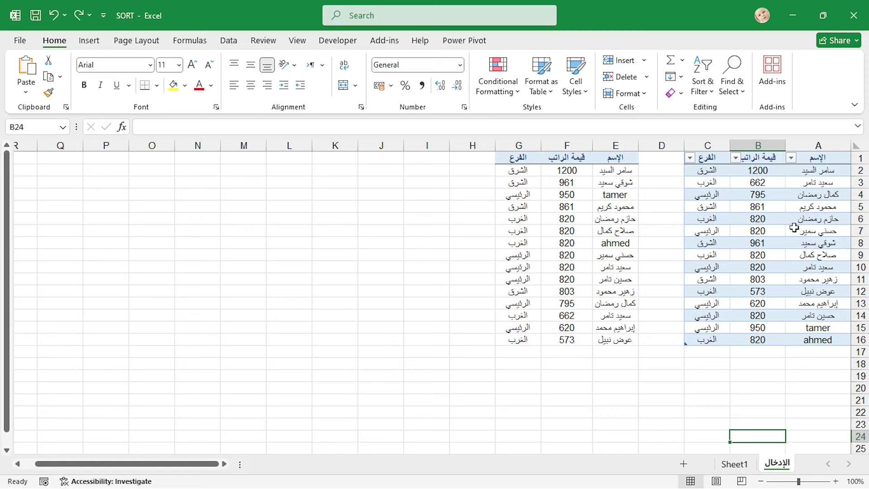
Rename Sheet1 as حسب قيمة الراتب.
{"action": "left_click", "coordinate": [735, 464]}
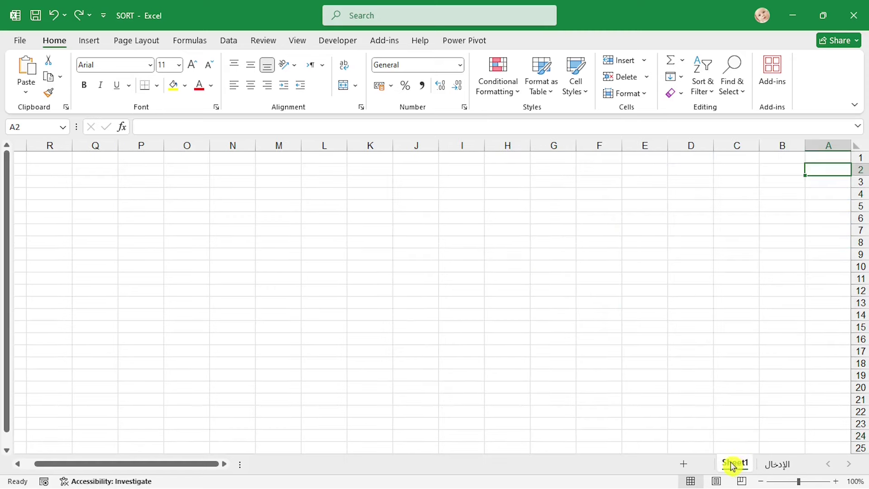
{"action": "right_click", "coordinate": [738, 466]}
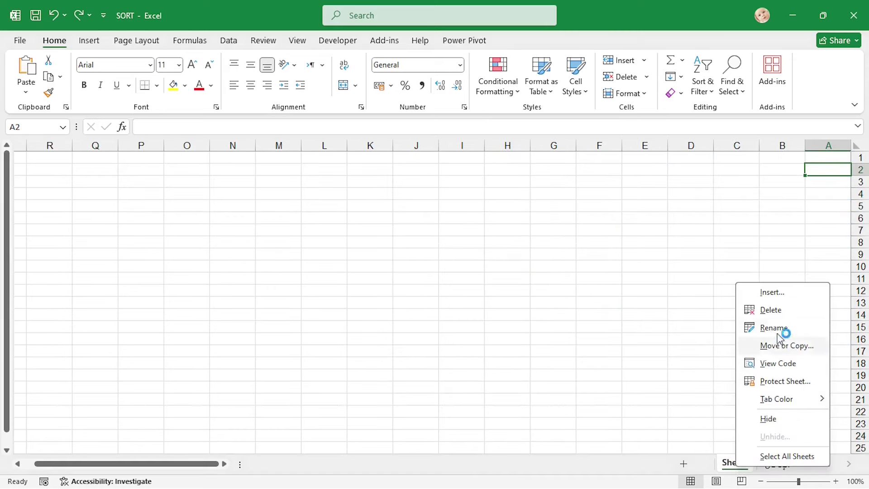
{"action": "left_click", "coordinate": [777, 329]}
{"action": "key", "text": "BackSpace"}
{"action": "type", "text": "حسب"}
{"action": "key", "text": "Return"}
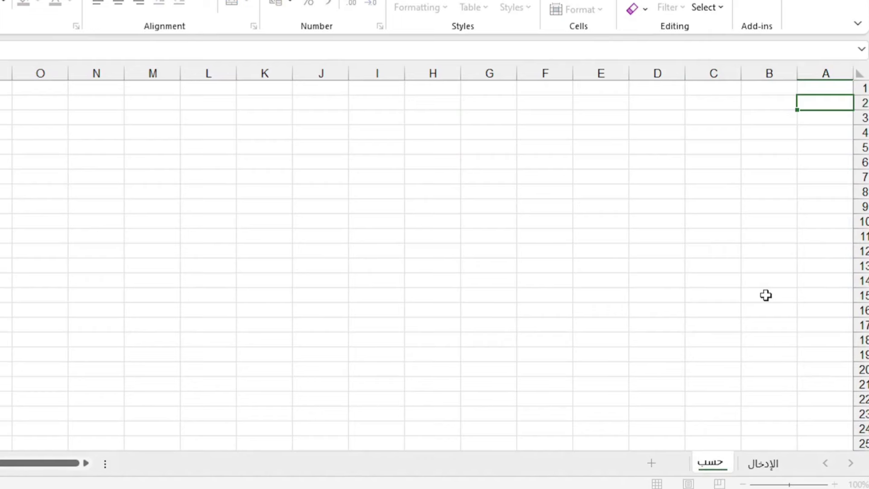
{"action": "type", "text": "قيمة الراتب"}
{"action": "key", "text": "Return"}
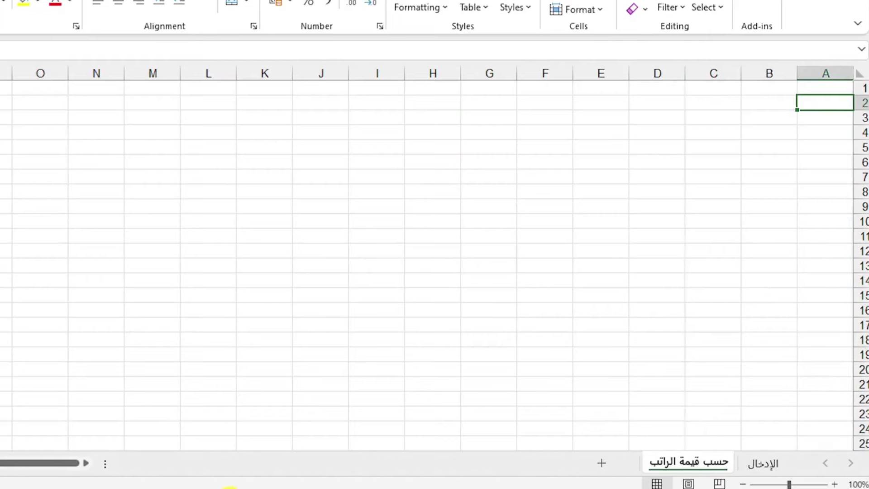
Copy the table headers A1:C1 from the الإدخال sheet to A1 of the حسب قيمة الراتب sheet.
{"action": "left_click", "coordinate": [765, 464]}
{"action": "left_click", "coordinate": [832, 89]}
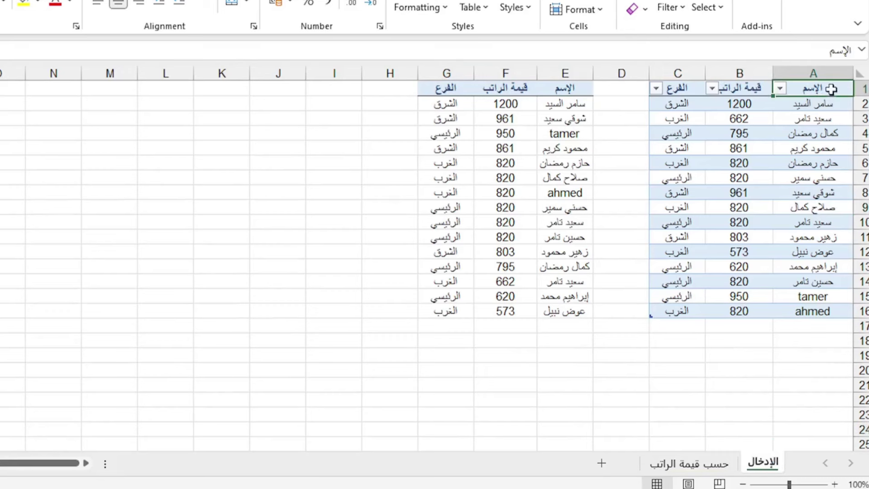
{"action": "left_click_drag", "start_coordinate": [832, 89], "coordinate": [683, 88]}
{"action": "key", "text": "ctrl+c"}
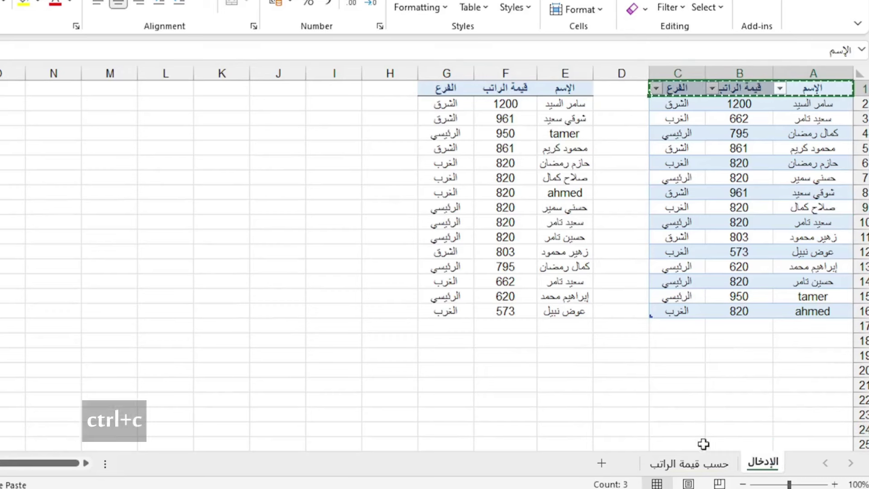
{"action": "left_click", "coordinate": [706, 462]}
{"action": "left_click", "coordinate": [822, 87]}
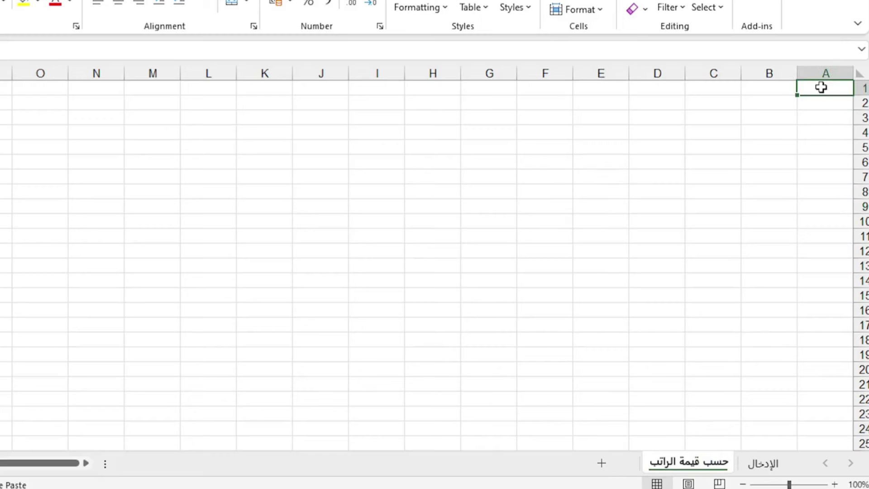
{"action": "key", "text": "ctrl+v"}
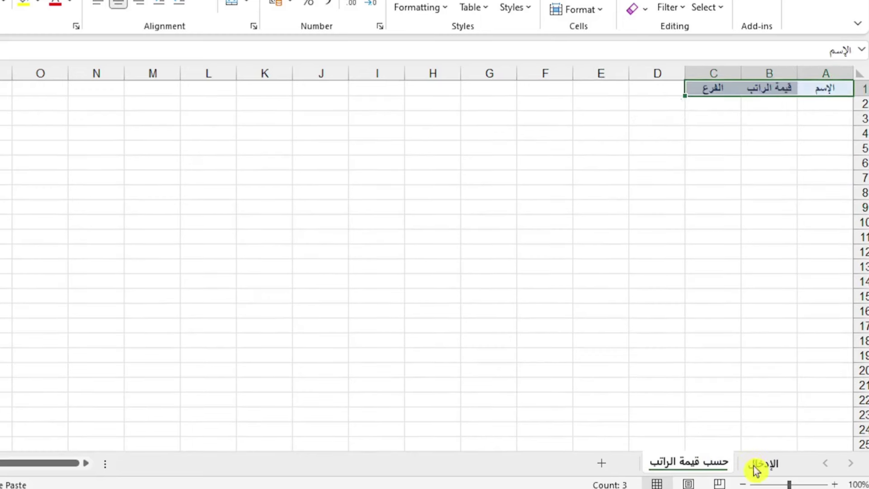
Copy the SORT formula text from E2 of the الإدخال sheet into A2 of the حسب قيمة الراتب sheet.
{"action": "left_click", "coordinate": [761, 464]}
{"action": "left_click_drag", "start_coordinate": [297, 127], "coordinate": [140, 127]}
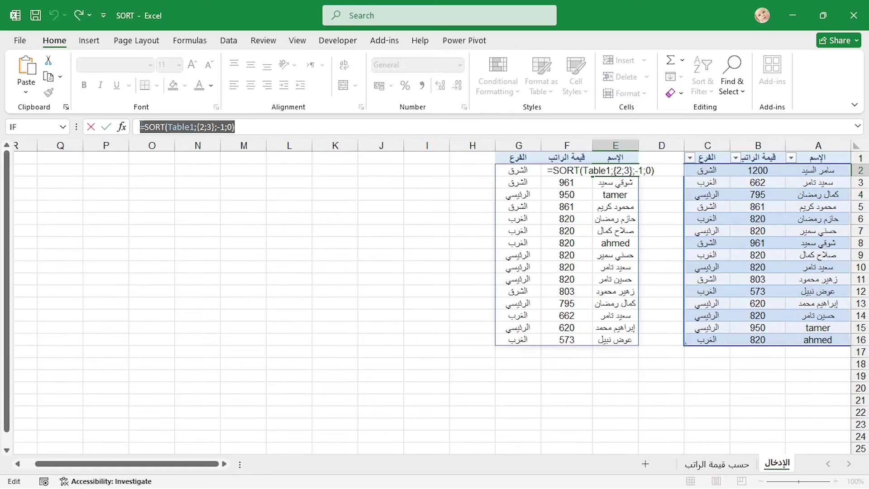
{"action": "right_click", "coordinate": [155, 129]}
{"action": "left_click", "coordinate": [168, 154]}
{"action": "key", "text": "Escape"}
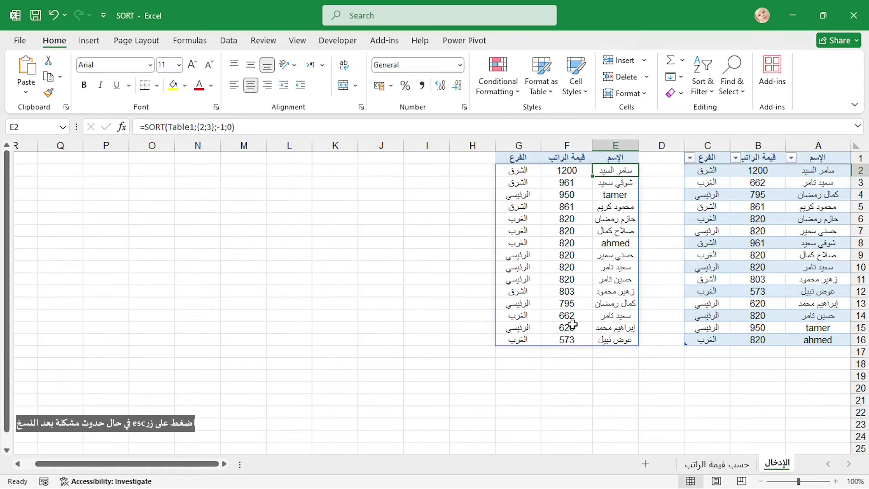
{"action": "left_click", "coordinate": [725, 465]}
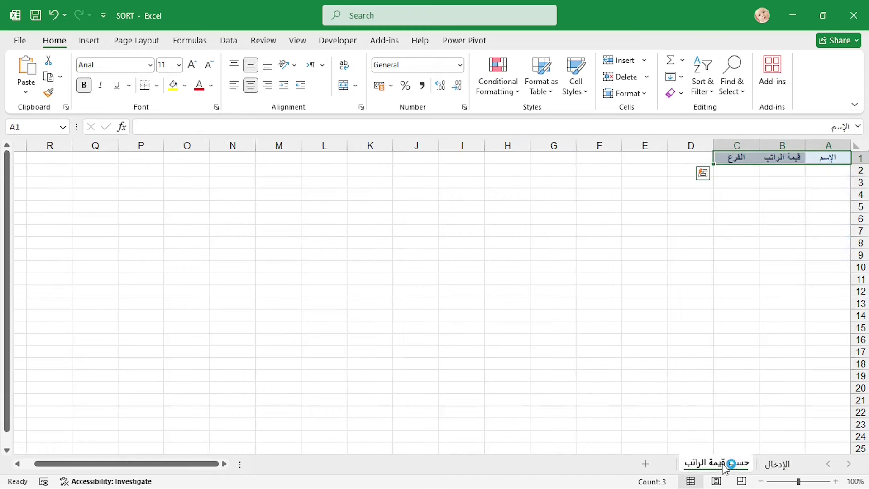
{"action": "left_click", "coordinate": [828, 172]}
{"action": "right_click", "coordinate": [827, 171]}
{"action": "left_click", "coordinate": [714, 212]}
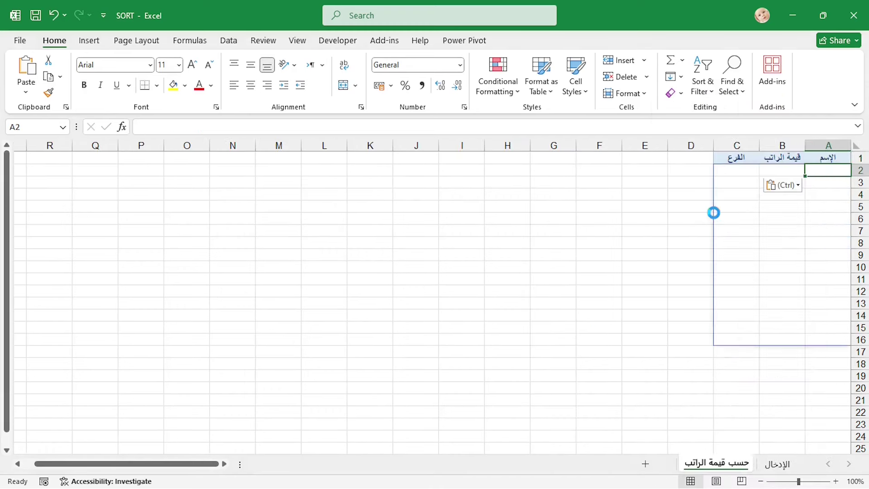
Centre the contents of columns A:C horizontally on the حسب قيمة الراتب sheet.
{"action": "left_click_drag", "start_coordinate": [828, 145], "coordinate": [737, 146]}
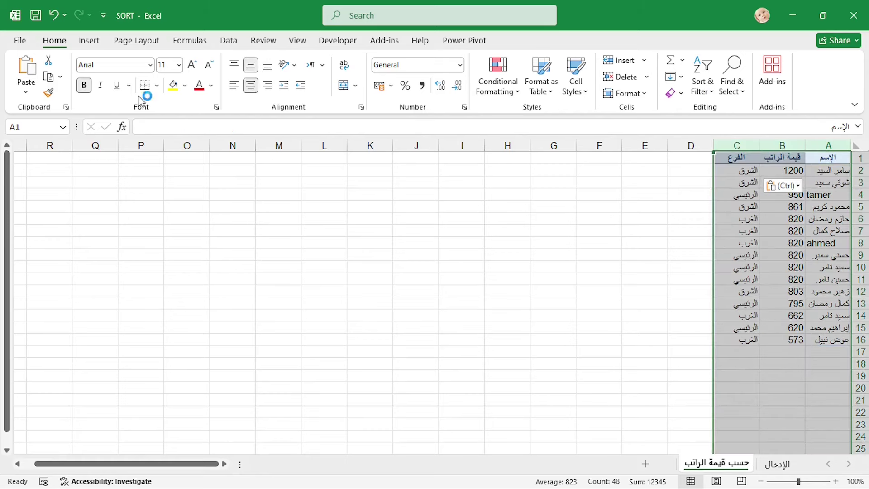
{"action": "left_click", "coordinate": [250, 85]}
{"action": "left_click", "coordinate": [415, 219]}
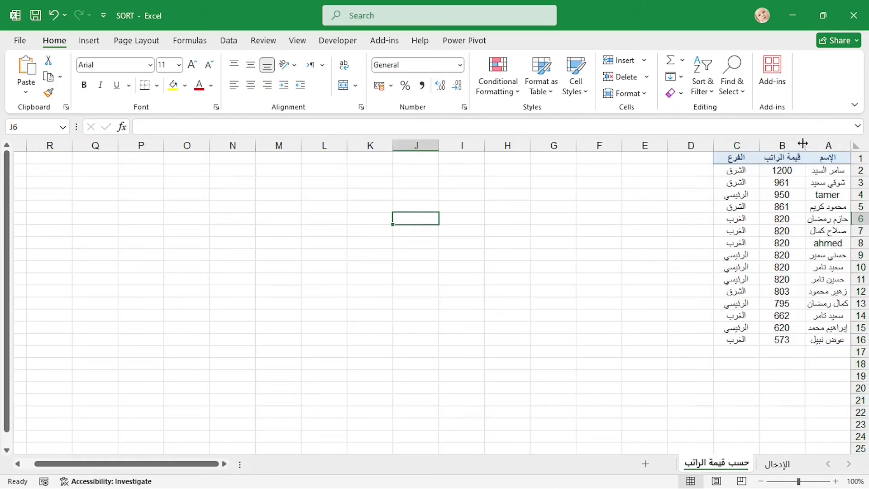
Delete columns E:G with the old sorted copy from the الإدخال sheet and return to the حسب قيمة الراتب sheet.
{"action": "left_click", "coordinate": [778, 464]}
{"action": "left_click_drag", "start_coordinate": [618, 146], "coordinate": [539, 144]}
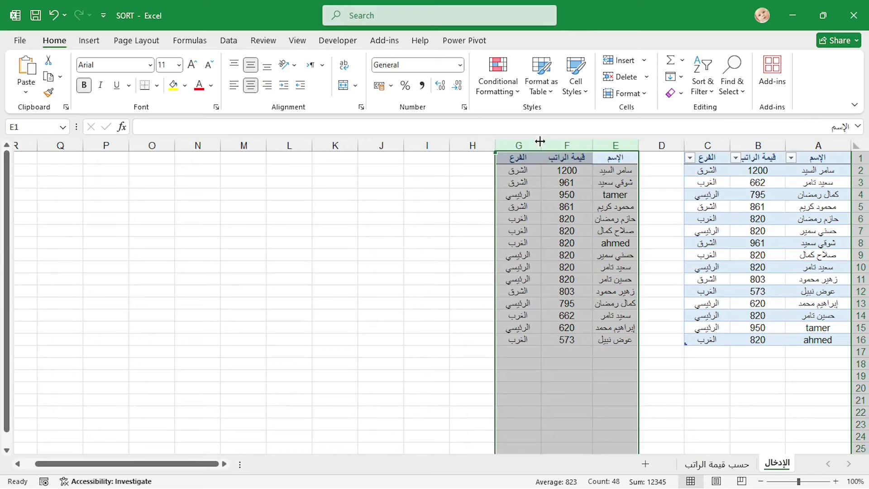
{"action": "key", "text": "ctrl+minus"}
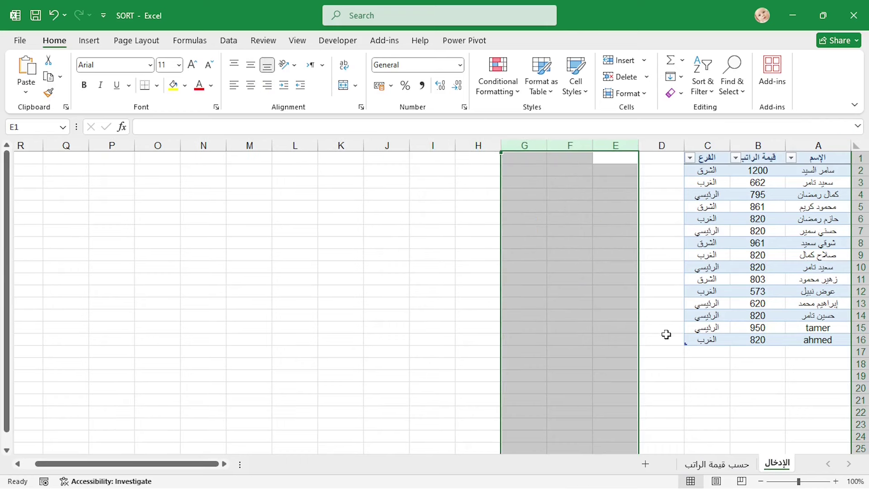
{"action": "left_click", "coordinate": [664, 335]}
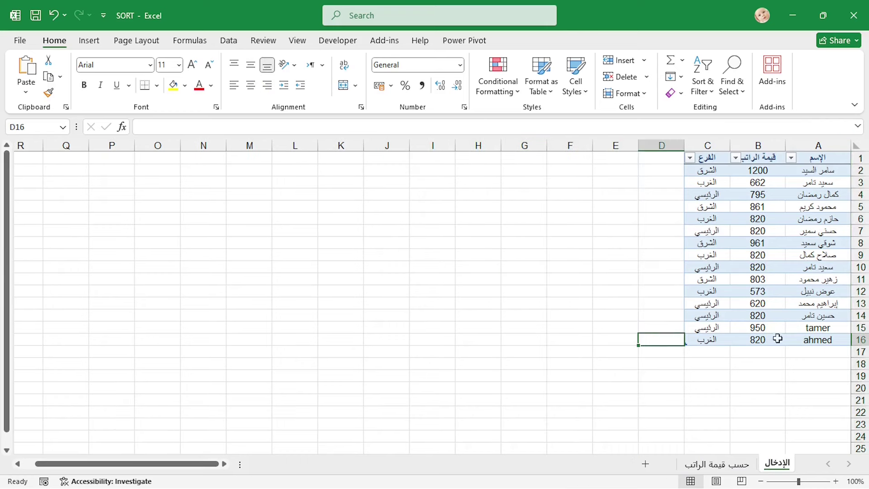
{"action": "left_click", "coordinate": [747, 465]}
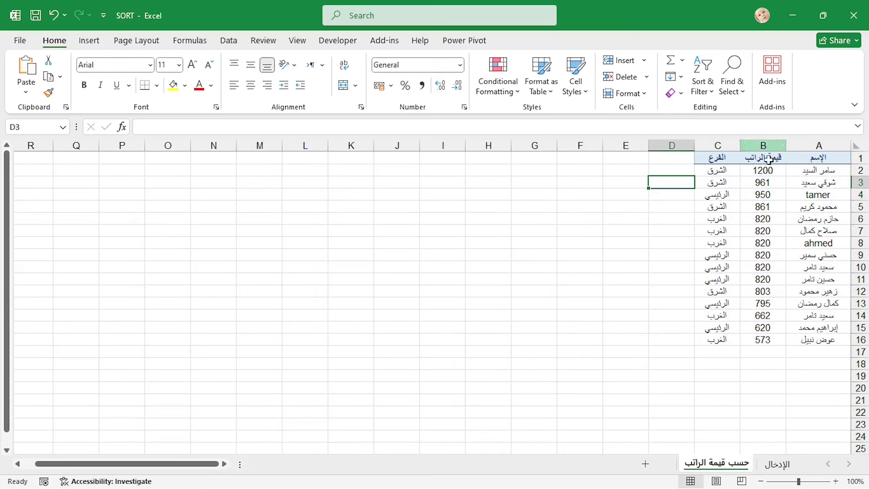
Add an employee in row 17 of the الإدخال table, entering a name, salary 750 and branch الغرب.
{"action": "left_click", "coordinate": [769, 465]}
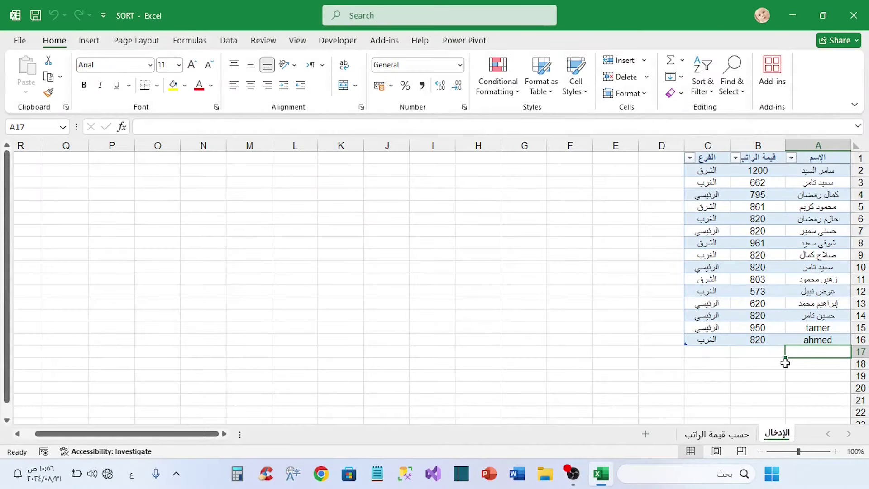
{"action": "key", "text": "F2"}
{"action": "key", "text": "alt+shift"}
{"action": "type", "text": "ramy"}
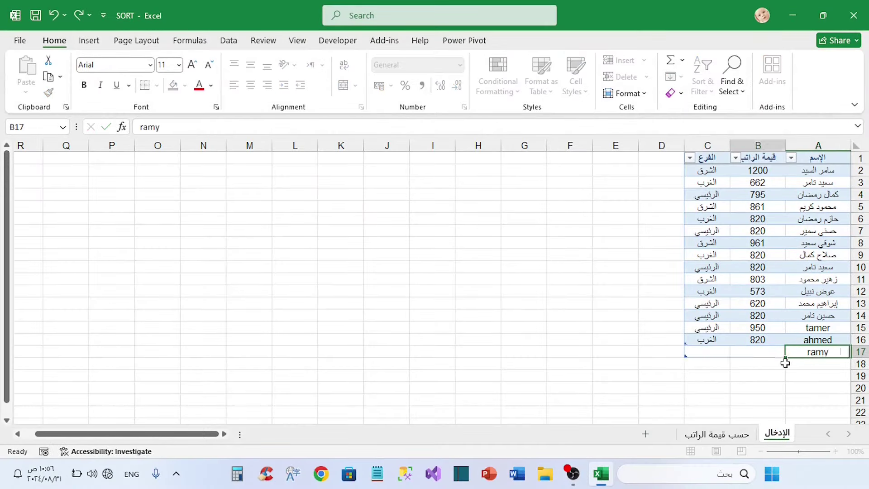
{"action": "key", "text": "Tab"}
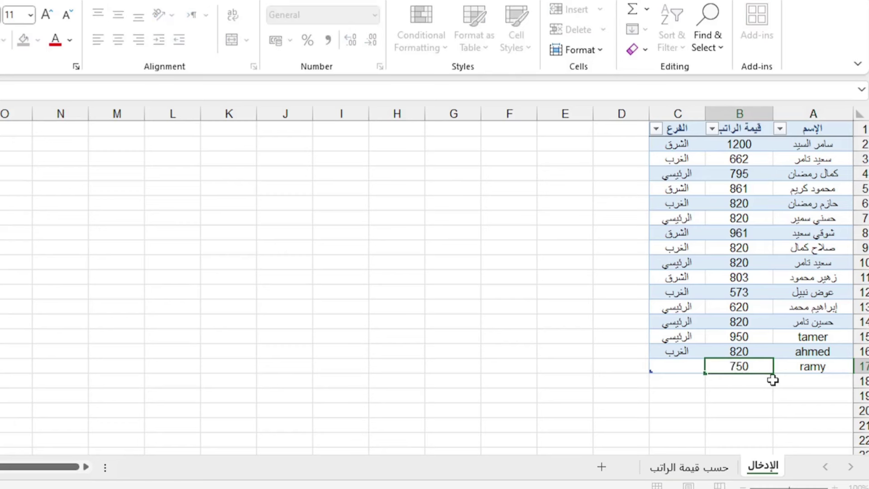
{"action": "type", "text": "750"}
{"action": "key", "text": "Tab"}
{"action": "type", "text": "الغرب"}
{"action": "key", "text": "Return"}
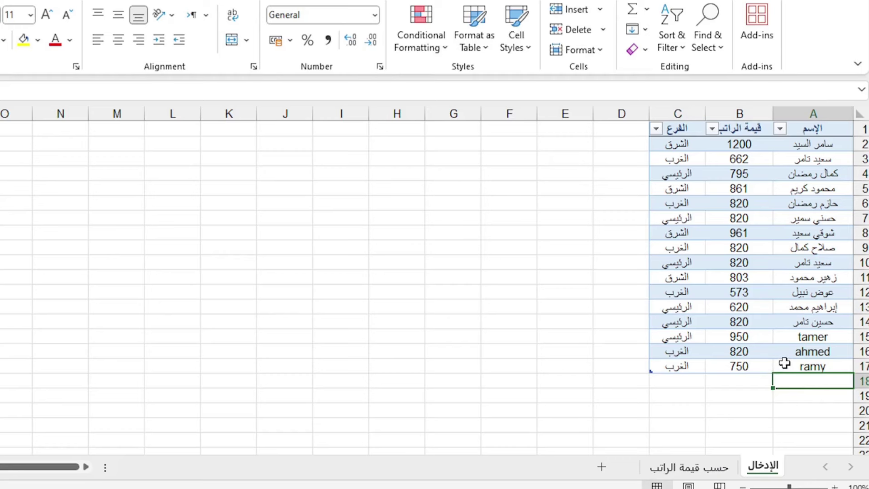
Check where the newly added employee's row is placed in the sorted list on the حسب قيمة الراتب sheet.
{"action": "left_click", "coordinate": [714, 469]}
{"action": "left_click", "coordinate": [742, 394]}
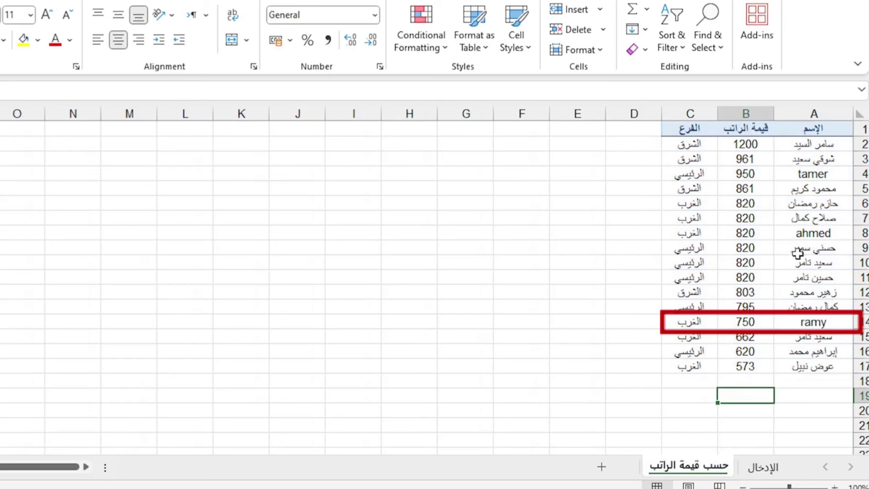
{"action": "left_click_drag", "start_coordinate": [820, 320], "coordinate": [702, 322]}
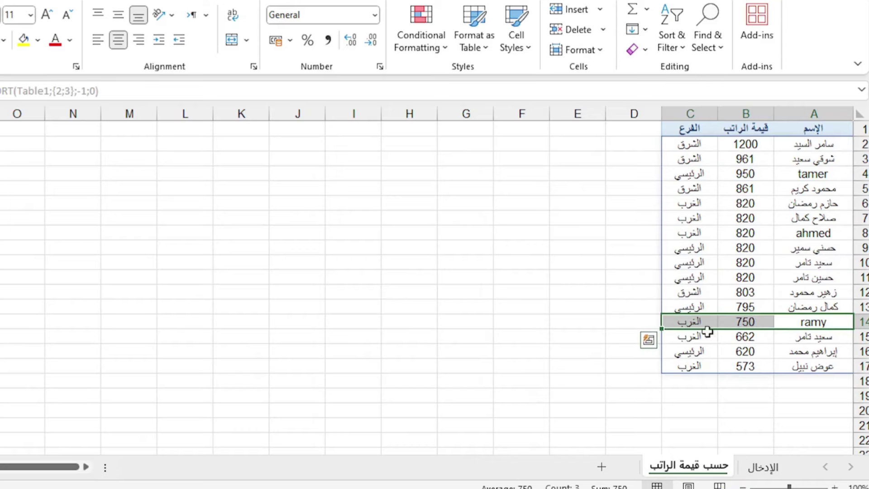
{"action": "left_click", "coordinate": [731, 323]}
{"action": "left_click", "coordinate": [555, 308]}
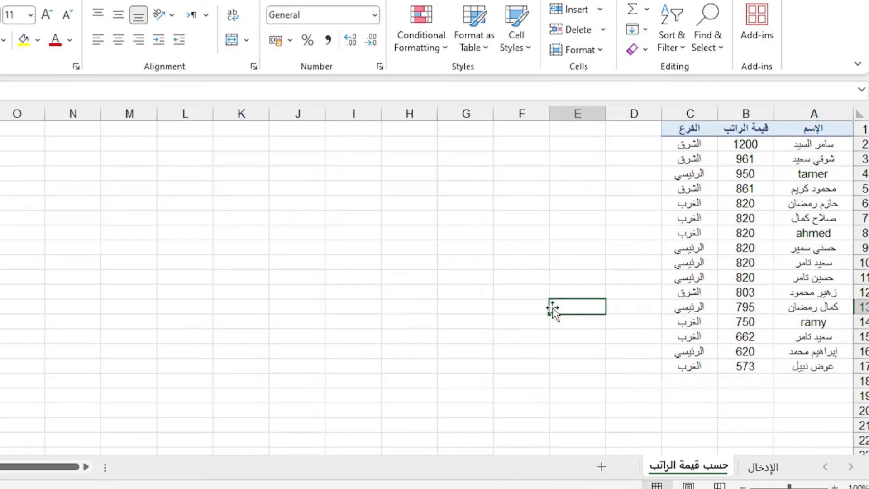
{"action": "left_click", "coordinate": [766, 467]}
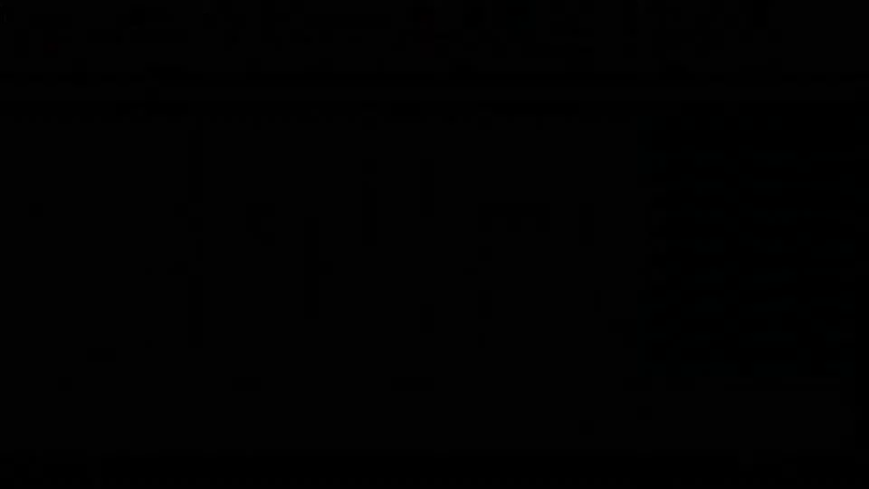